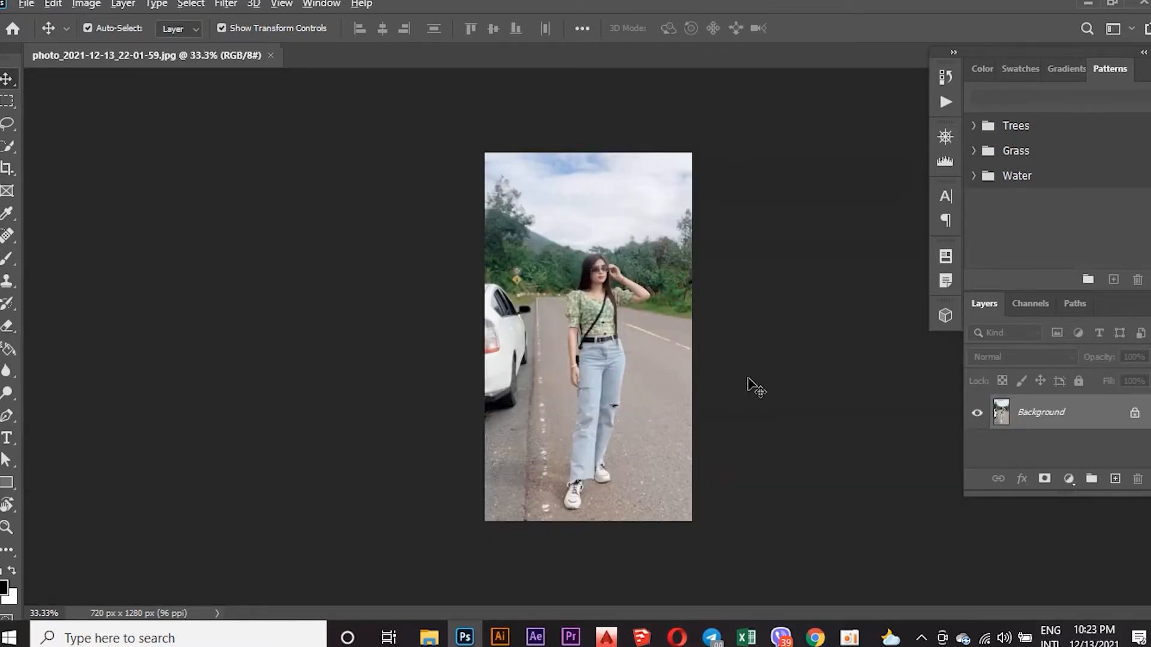
Select the woman's whole figure with the Object Selection Tool, framing her from above the head to below the shoes.
{"action": "scroll", "coordinate": [748, 379], "scroll_direction": "up", "scroll_amount": 2}
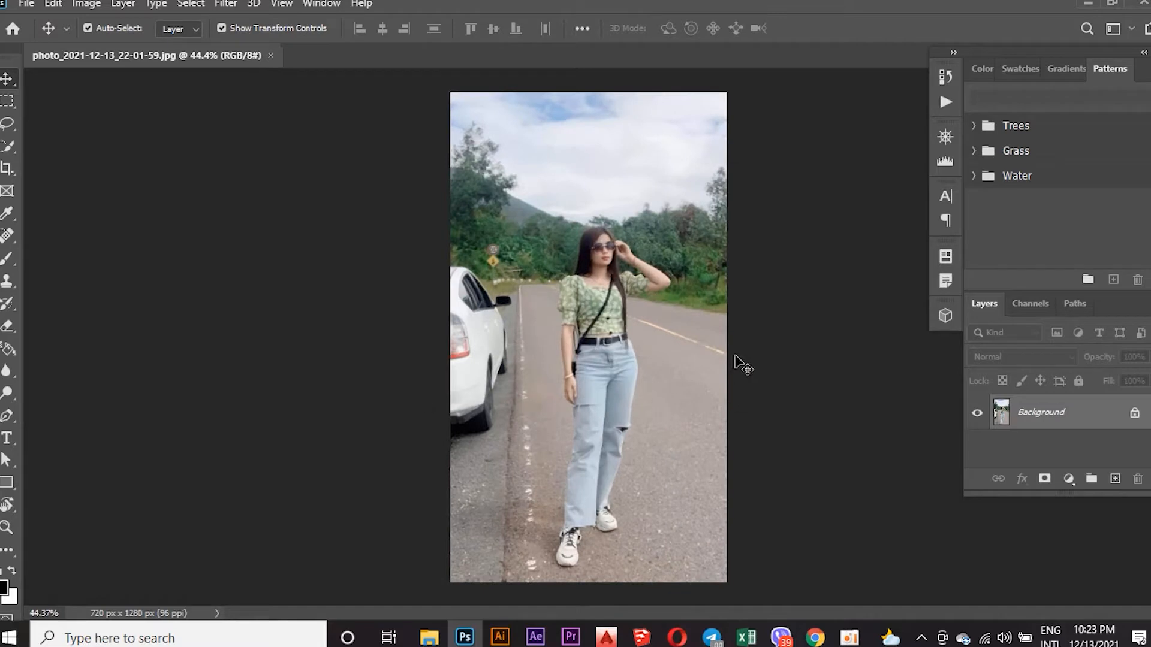
{"action": "scroll", "coordinate": [735, 356], "scroll_direction": "up", "scroll_amount": 1}
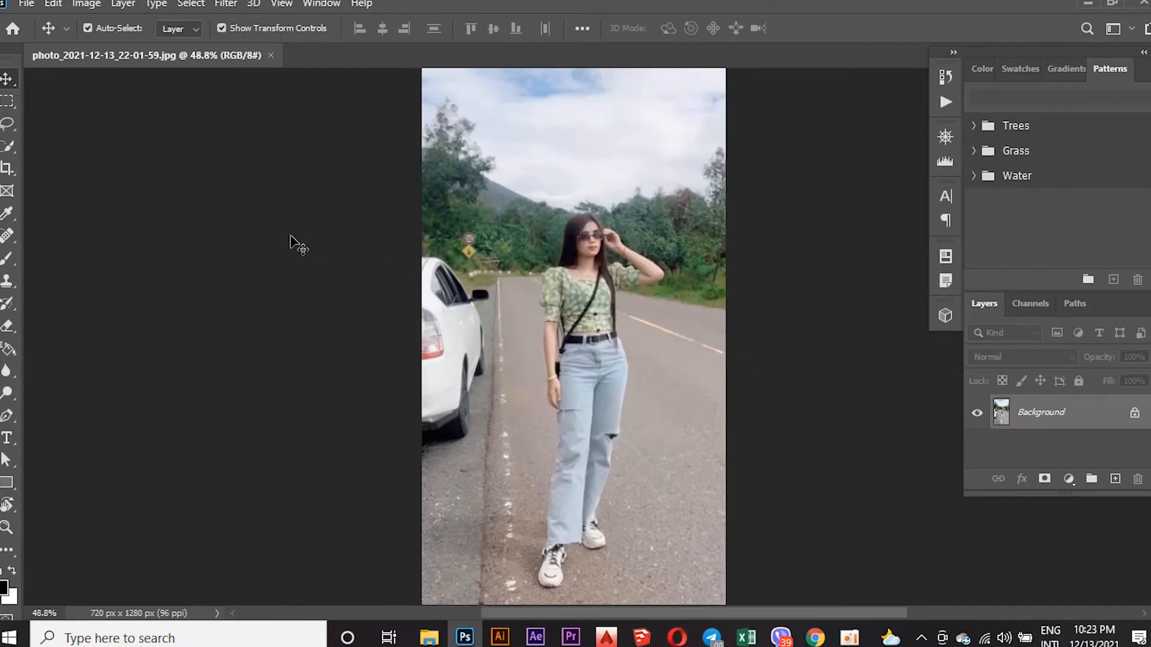
{"action": "left_click", "coordinate": [5, 147]}
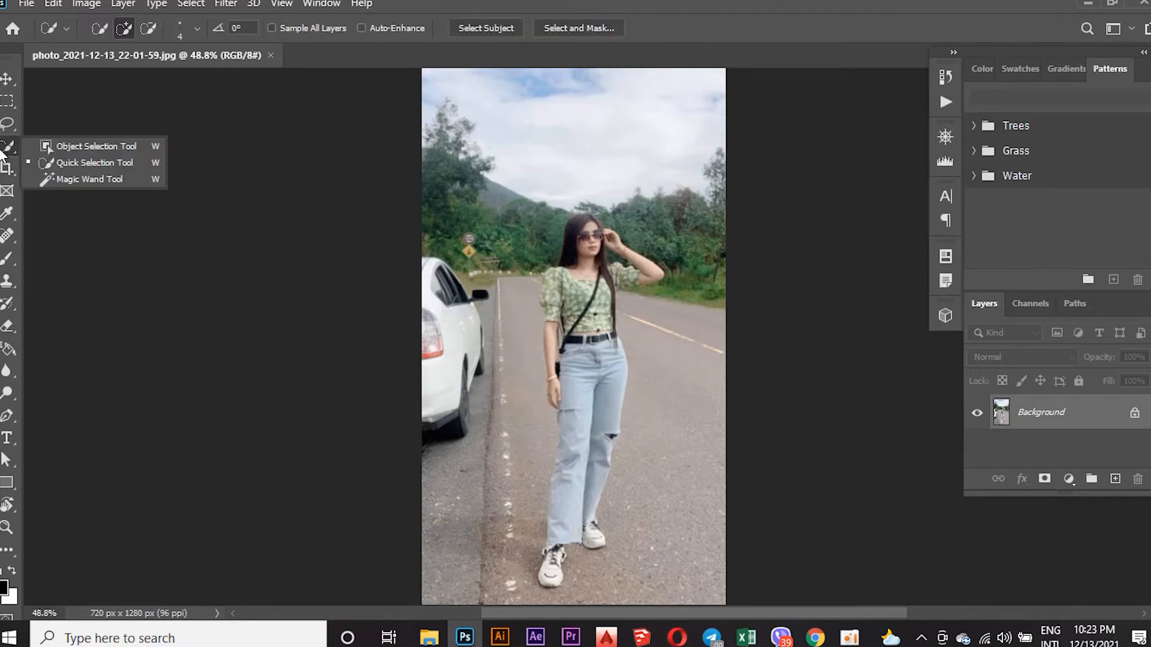
{"action": "left_click", "coordinate": [68, 149]}
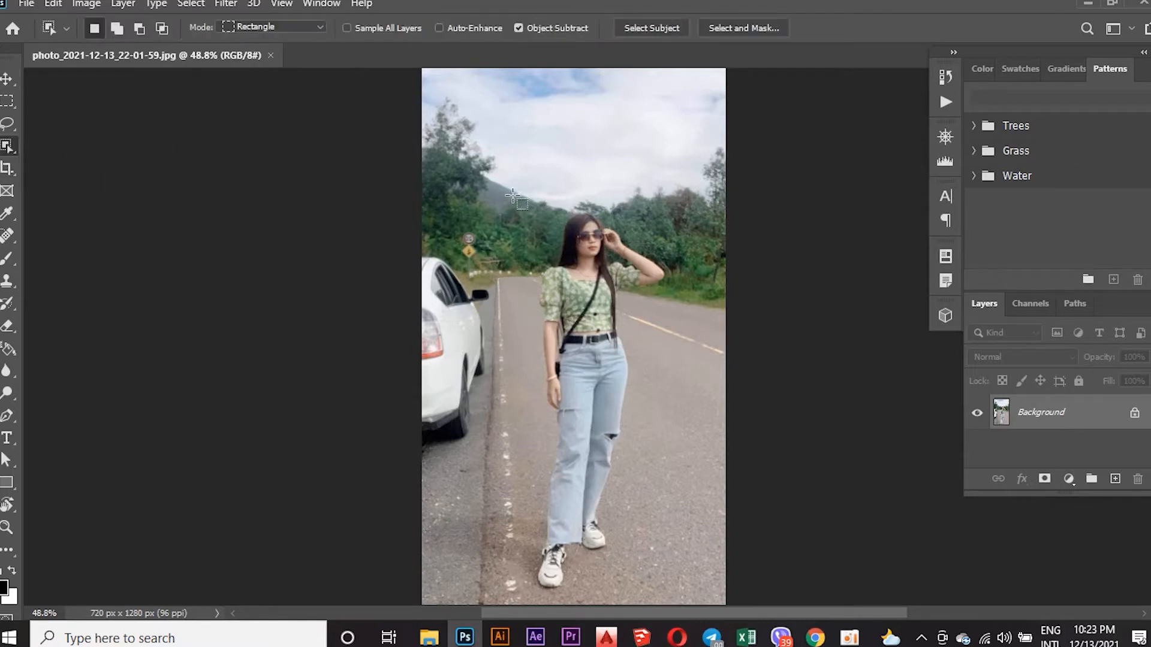
{"action": "left_click_drag", "start_coordinate": [545, 217], "coordinate": [616, 333]}
{"action": "left_click_drag", "start_coordinate": [542, 198], "coordinate": [660, 600]}
{"action": "left_click_drag", "start_coordinate": [514, 203], "coordinate": [666, 603]}
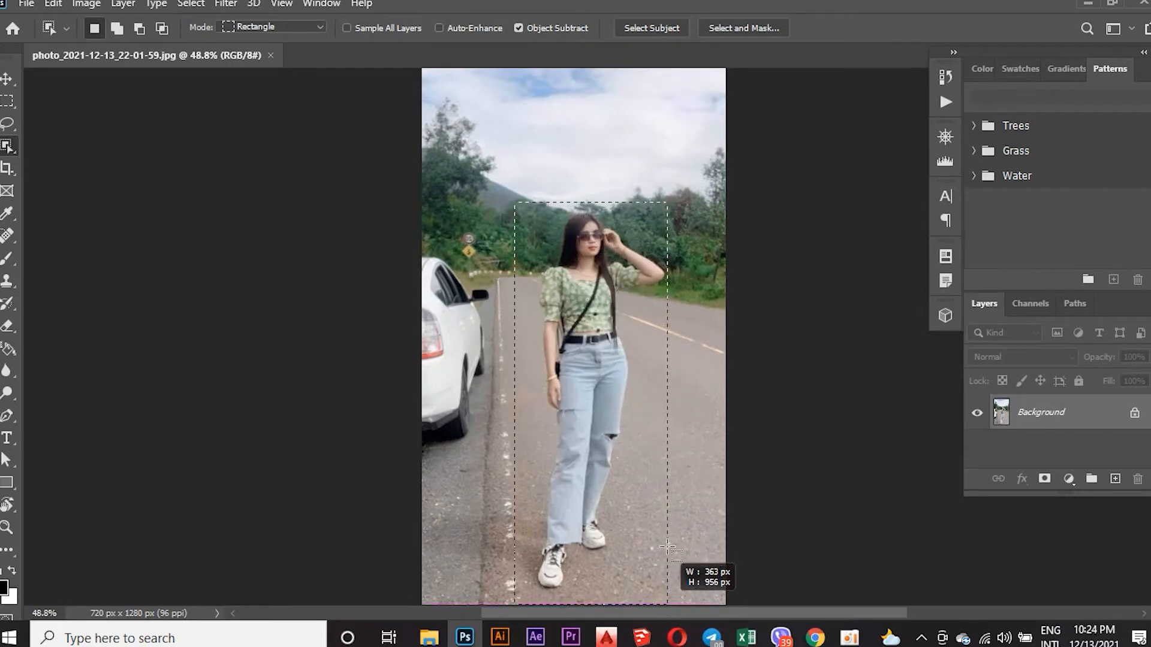
{"action": "left_click_drag", "start_coordinate": [667, 546], "coordinate": [667, 546]}
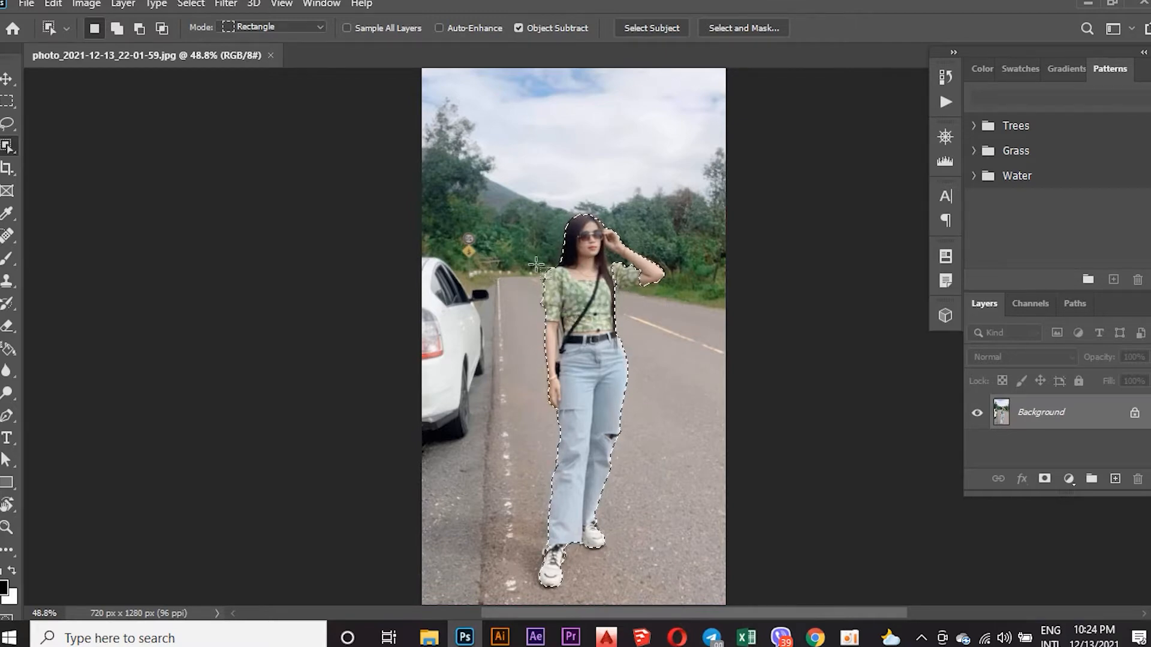
Refine the selection with the Quick Selection Tool around the sleeve and underside of the woman's raised arm.
{"action": "left_click", "coordinate": [7, 79]}
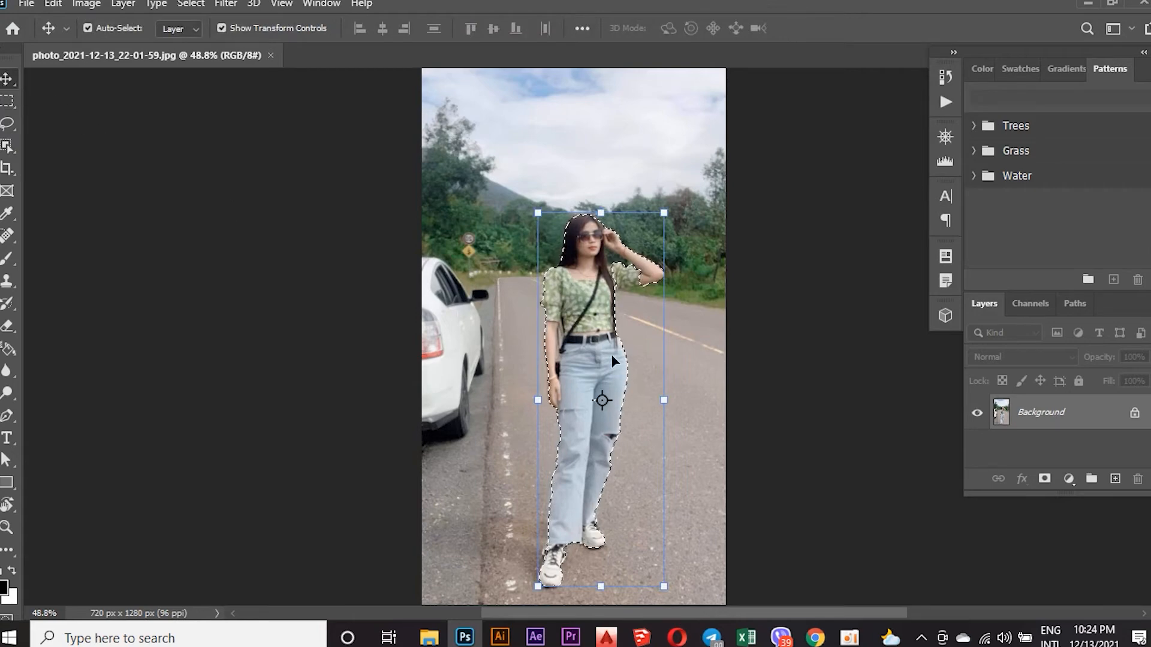
{"action": "left_click", "coordinate": [7, 145]}
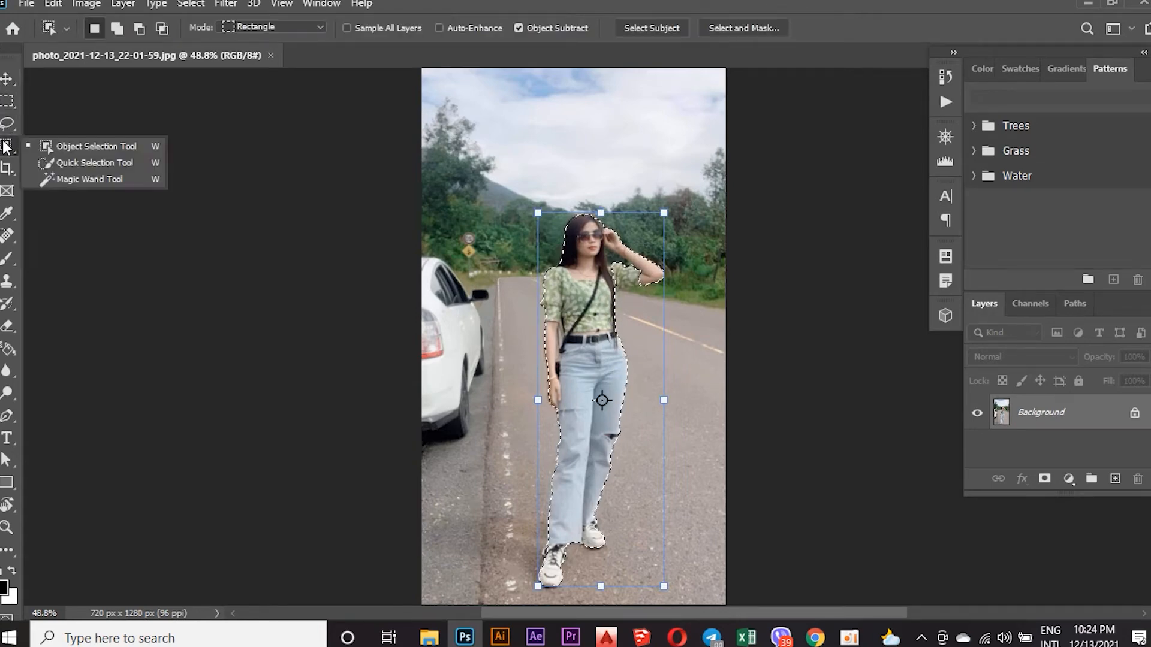
{"action": "left_click", "coordinate": [58, 161]}
{"action": "scroll", "coordinate": [629, 300], "scroll_direction": "up", "scroll_amount": 1}
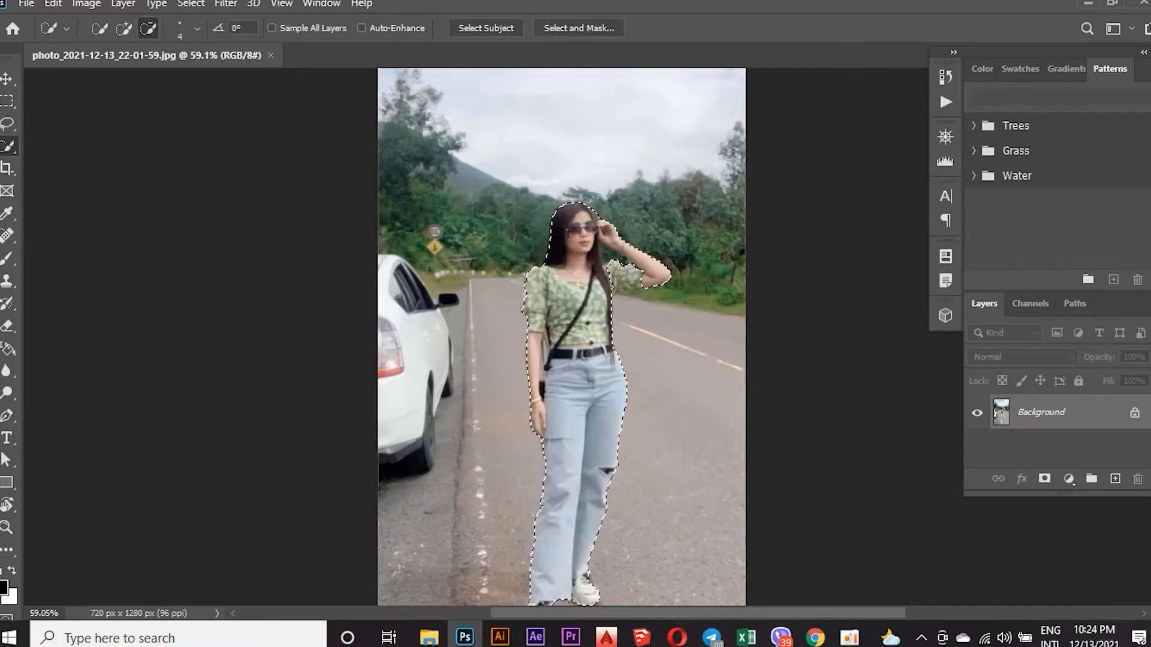
{"action": "scroll", "coordinate": [626, 278], "scroll_direction": "up", "scroll_amount": 3}
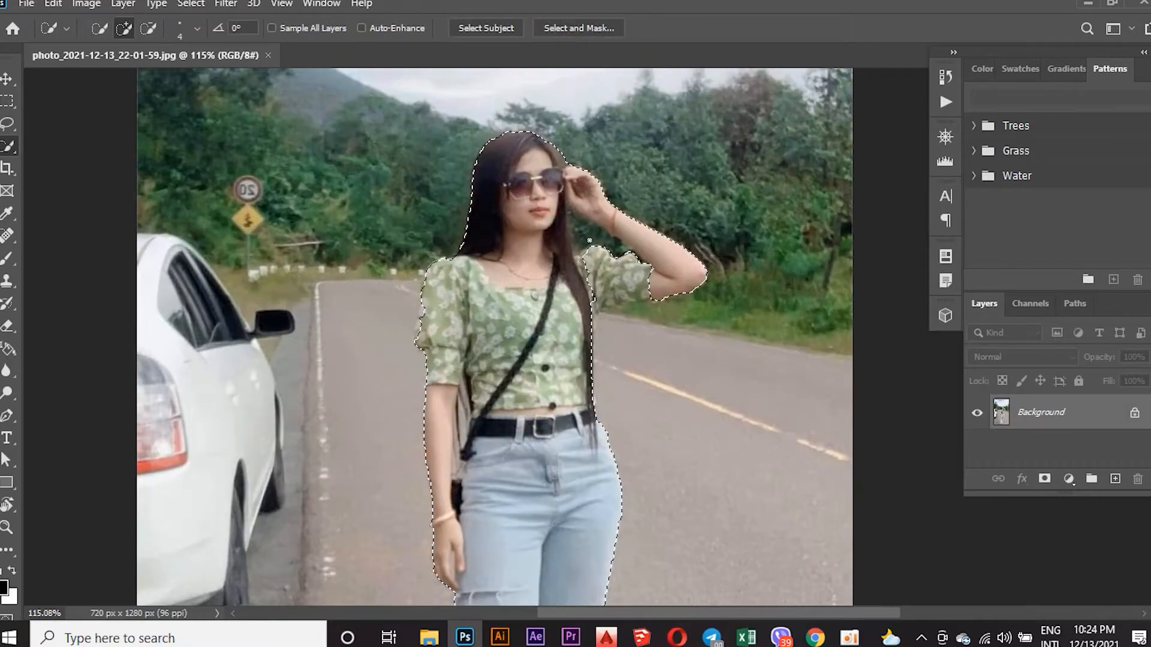
{"action": "mouse_move", "coordinate": [590, 258]}
{"action": "left_mouse_down"}
{"action": "mouse_move", "coordinate": [602, 275]}
{"action": "mouse_move", "coordinate": [612, 262]}
{"action": "left_mouse_up"}
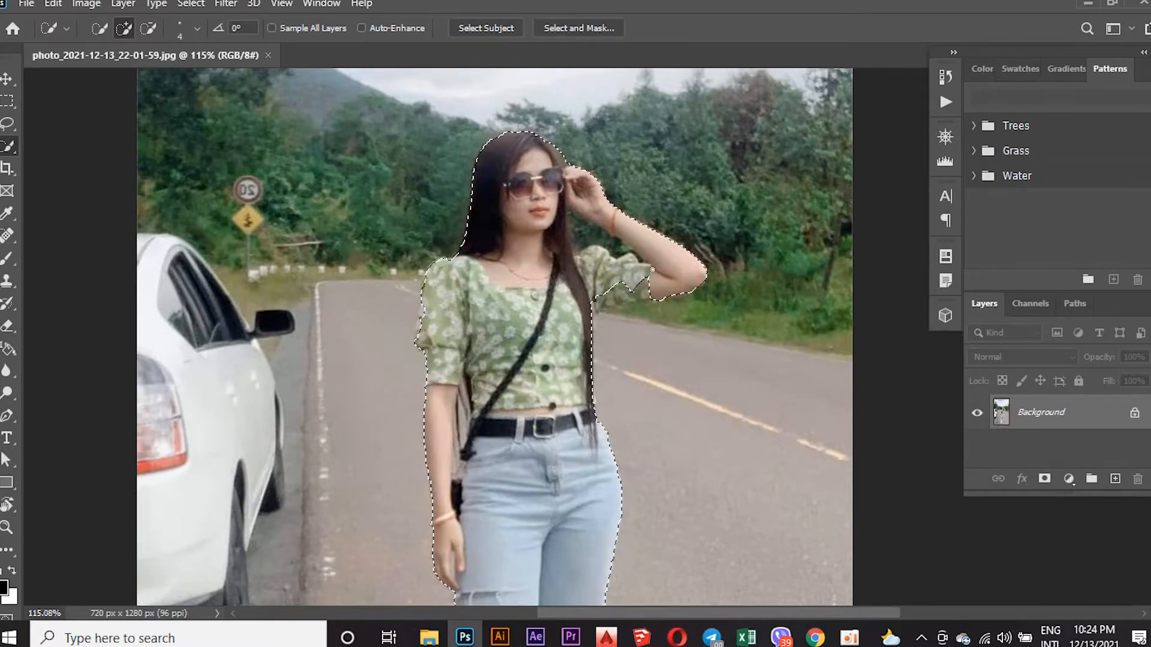
{"action": "left_click_drag", "start_coordinate": [637, 289], "coordinate": [612, 298]}
{"action": "key", "text": "alt"}
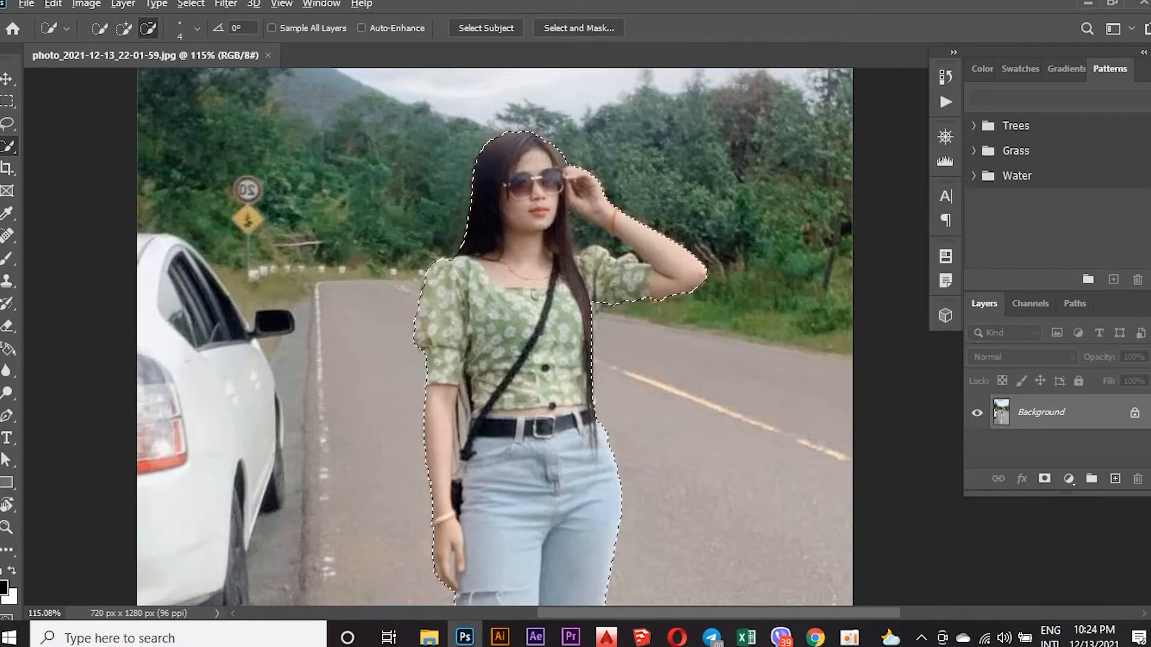
Copy the selected woman to a new layer and switch to the Move tool.
{"action": "scroll", "coordinate": [615, 285], "scroll_direction": "down", "scroll_amount": 5}
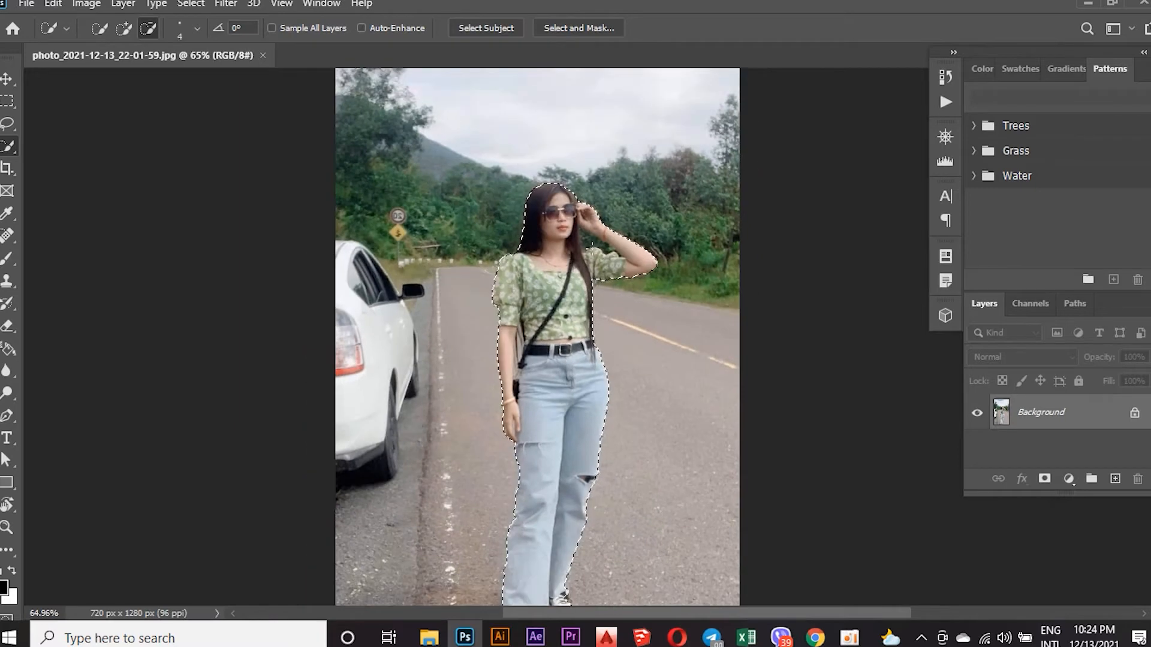
{"action": "scroll", "coordinate": [659, 337], "scroll_direction": "down", "scroll_amount": 3}
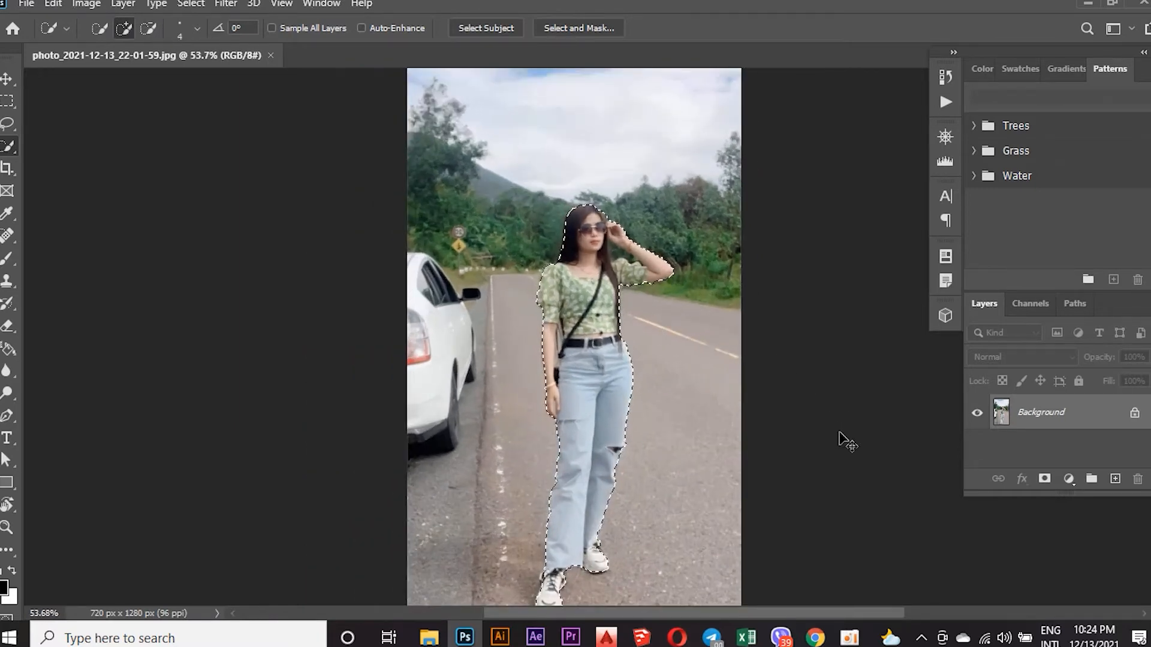
{"action": "key", "text": "ctrl+j"}
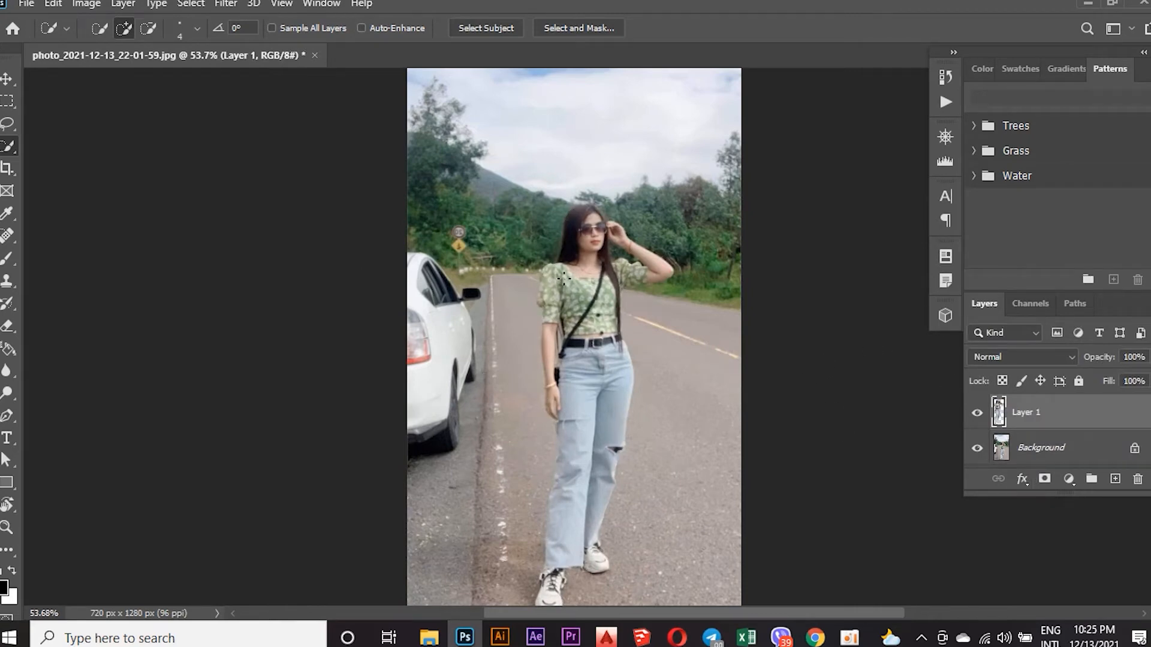
{"action": "left_click", "coordinate": [6, 81]}
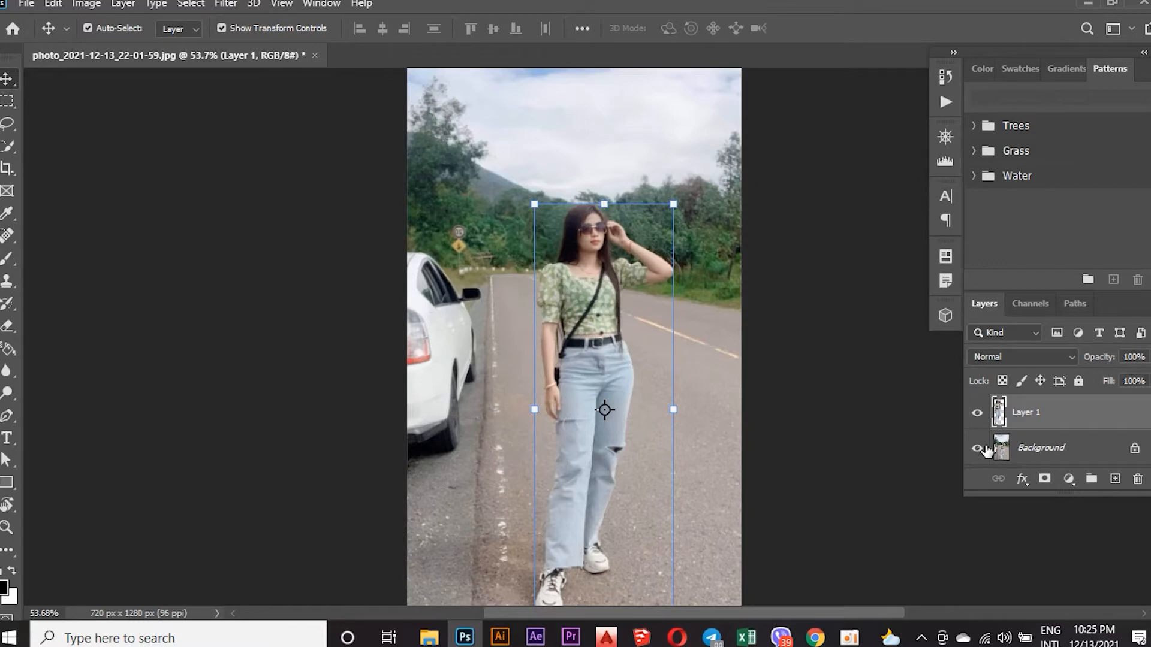
Load the outline of Layer 1 as a selection, make the Background layer active and expand the selection by 5 pixels.
{"action": "left_click", "coordinate": [999, 414], "text": "ctrl"}
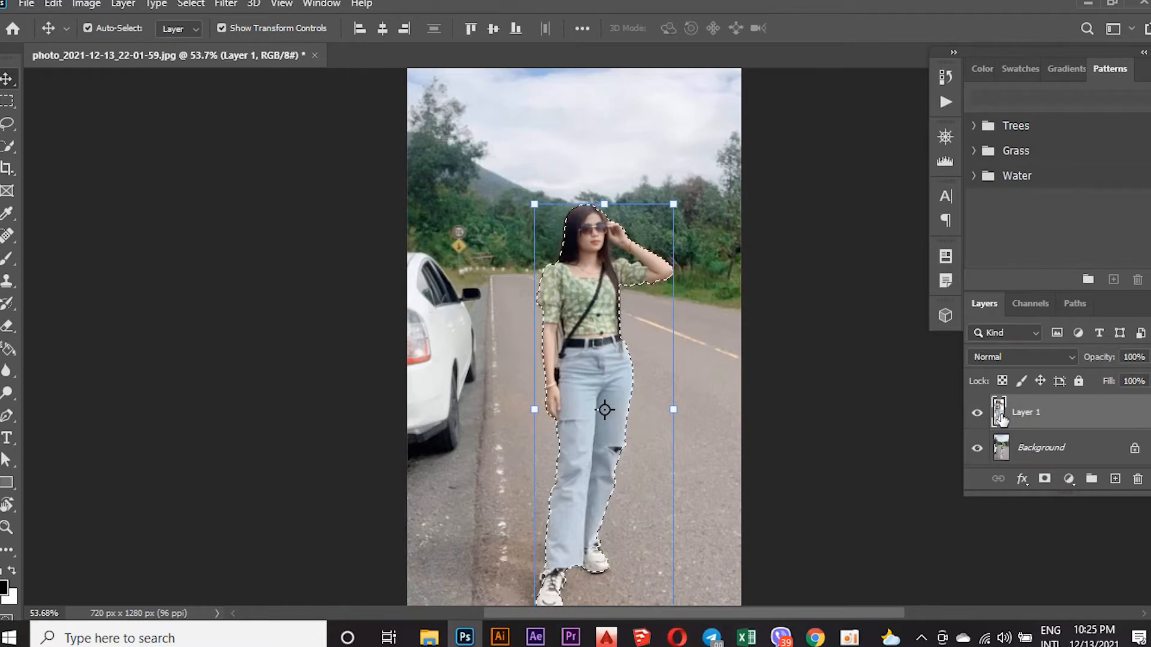
{"action": "left_click", "coordinate": [1007, 452]}
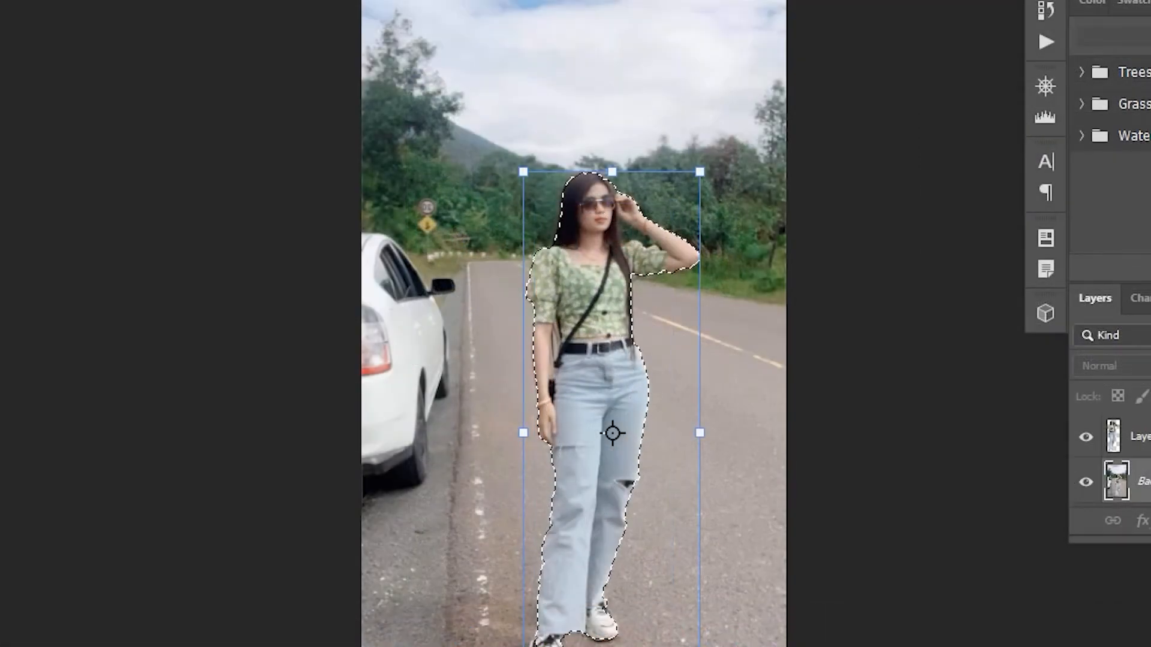
{"action": "left_click", "coordinate": [191, 4]}
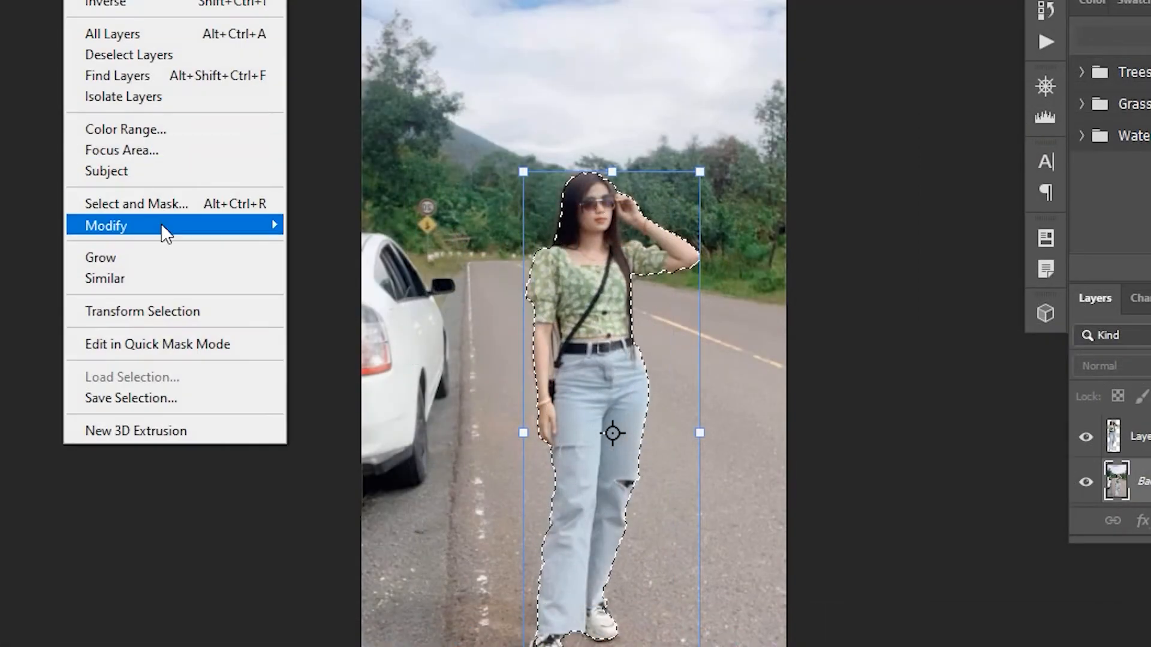
{"action": "mouse_move", "coordinate": [163, 224]}
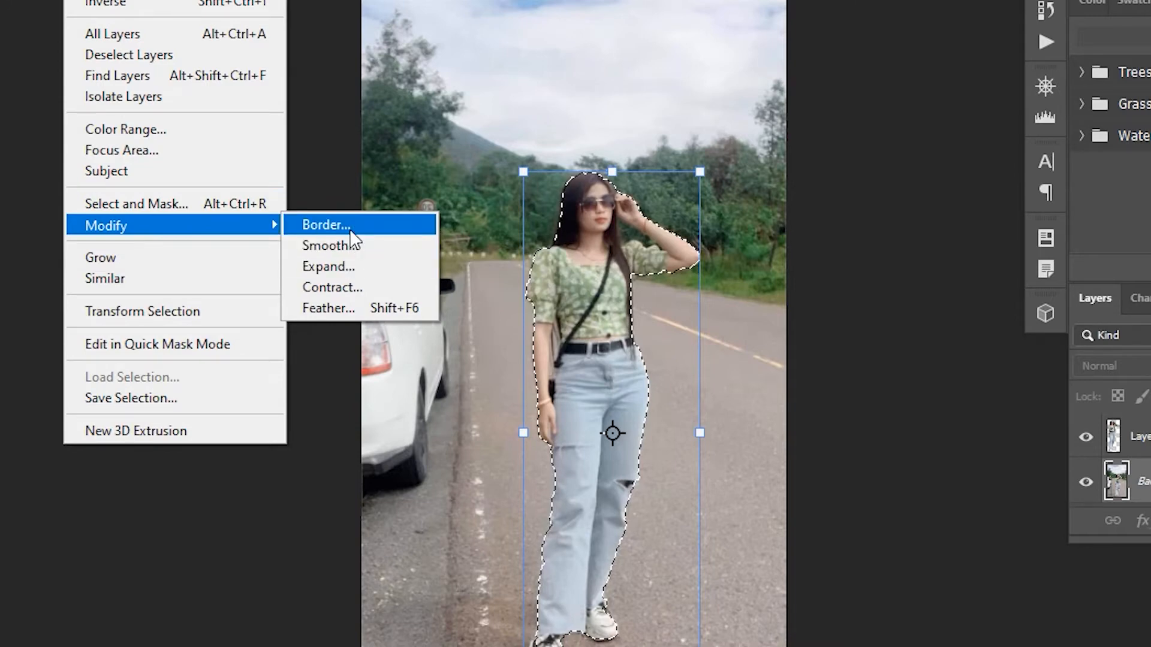
{"action": "left_click", "coordinate": [351, 264]}
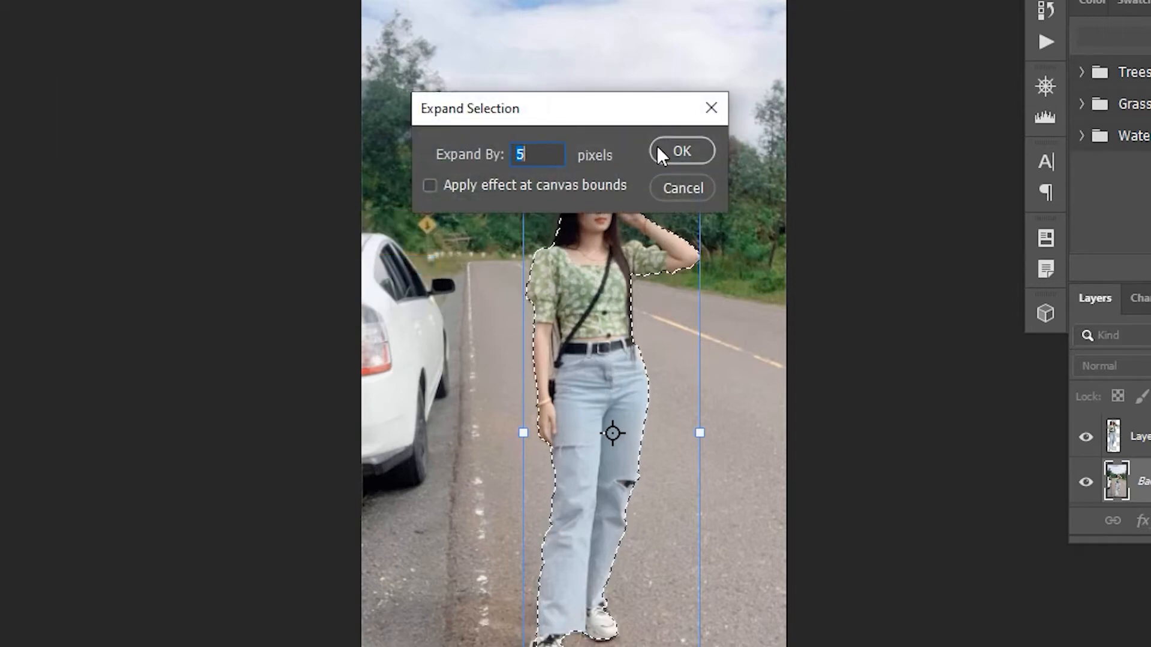
{"action": "left_click", "coordinate": [673, 156]}
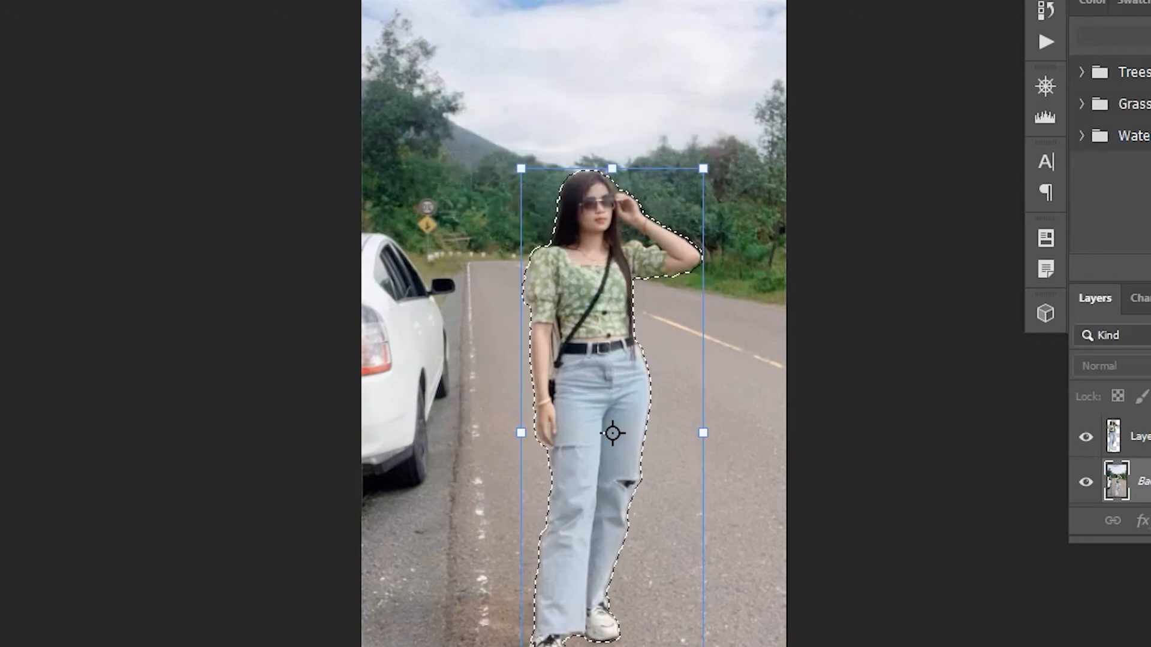
Feather the expanded selection around the woman with a radius of 5 pixels.
{"action": "left_click", "coordinate": [133, 0]}
{"action": "mouse_move", "coordinate": [90, 1]}
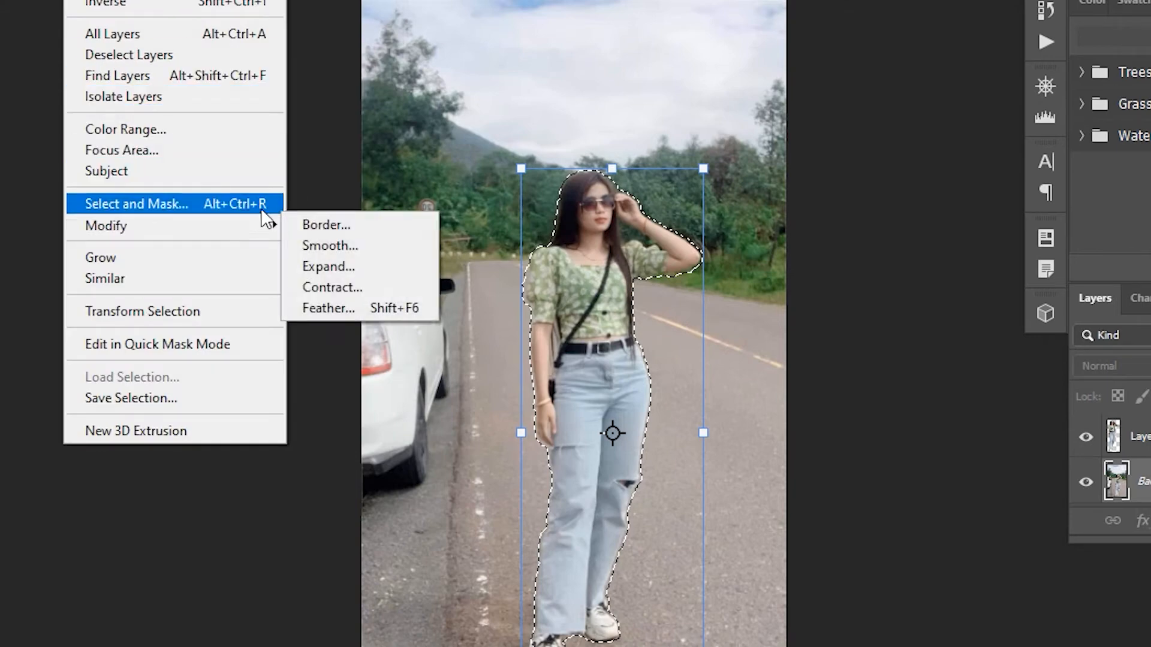
{"action": "left_click", "coordinate": [347, 307]}
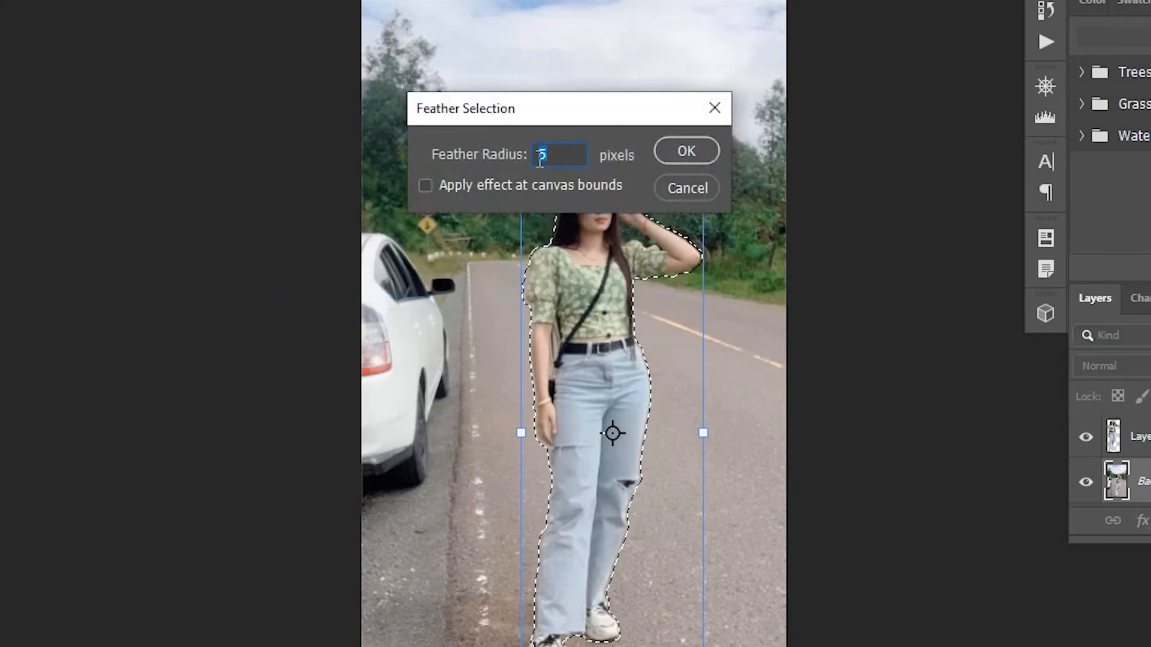
{"action": "left_click", "coordinate": [699, 150]}
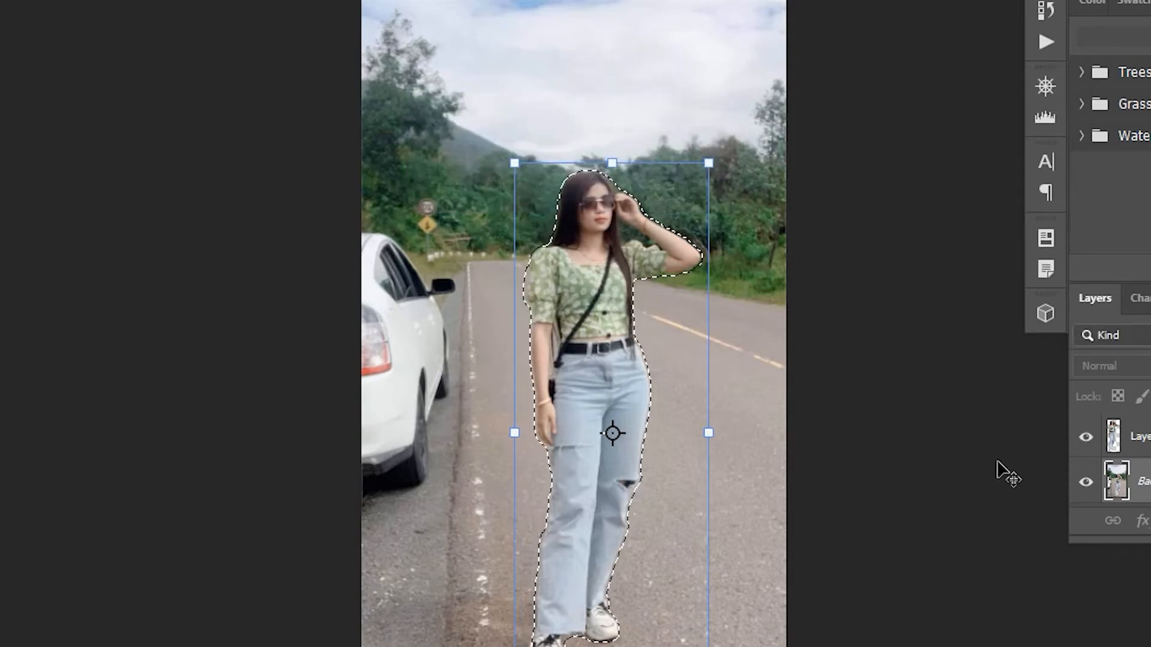
Fill the selection on the Background layer with Content-Aware contents, using Color Adaptation, Normal mode and 100% opacity.
{"action": "scroll", "coordinate": [757, 398], "scroll_direction": "up", "scroll_amount": 1}
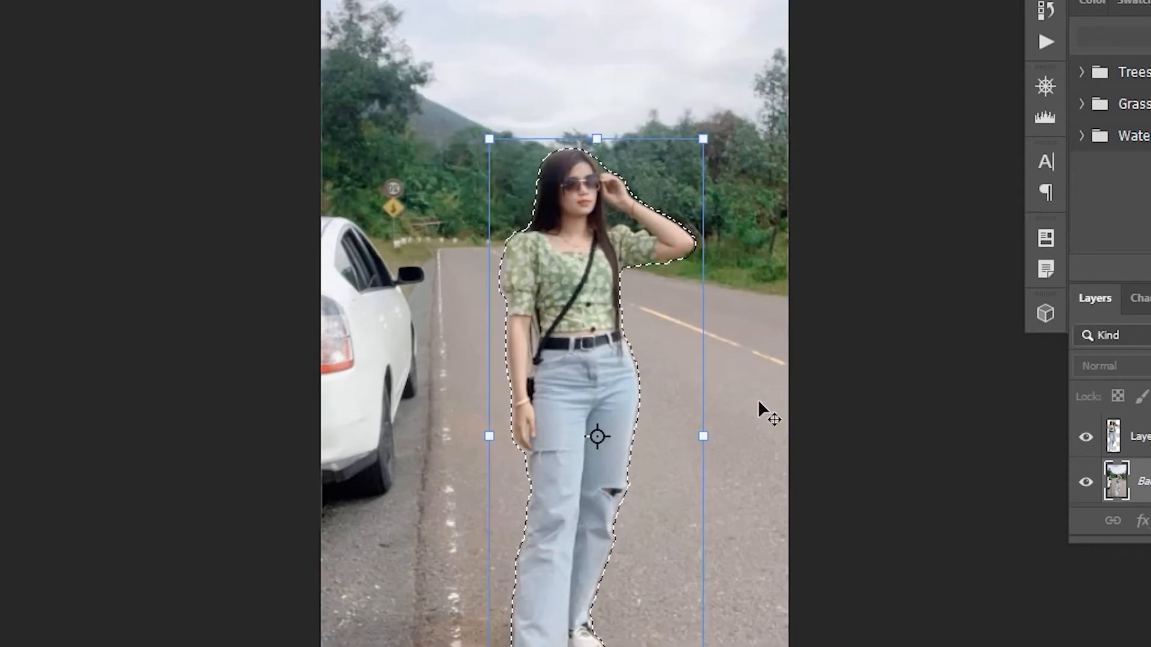
{"action": "scroll", "coordinate": [758, 398], "scroll_direction": "down", "scroll_amount": 2}
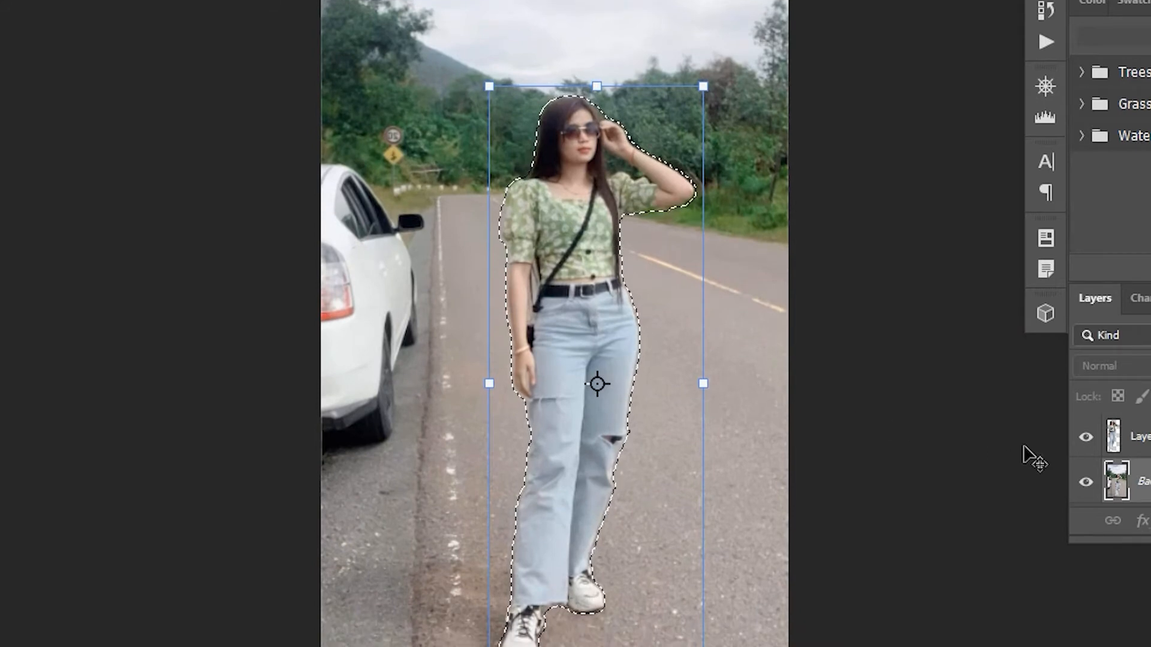
{"action": "left_click", "coordinate": [1110, 445]}
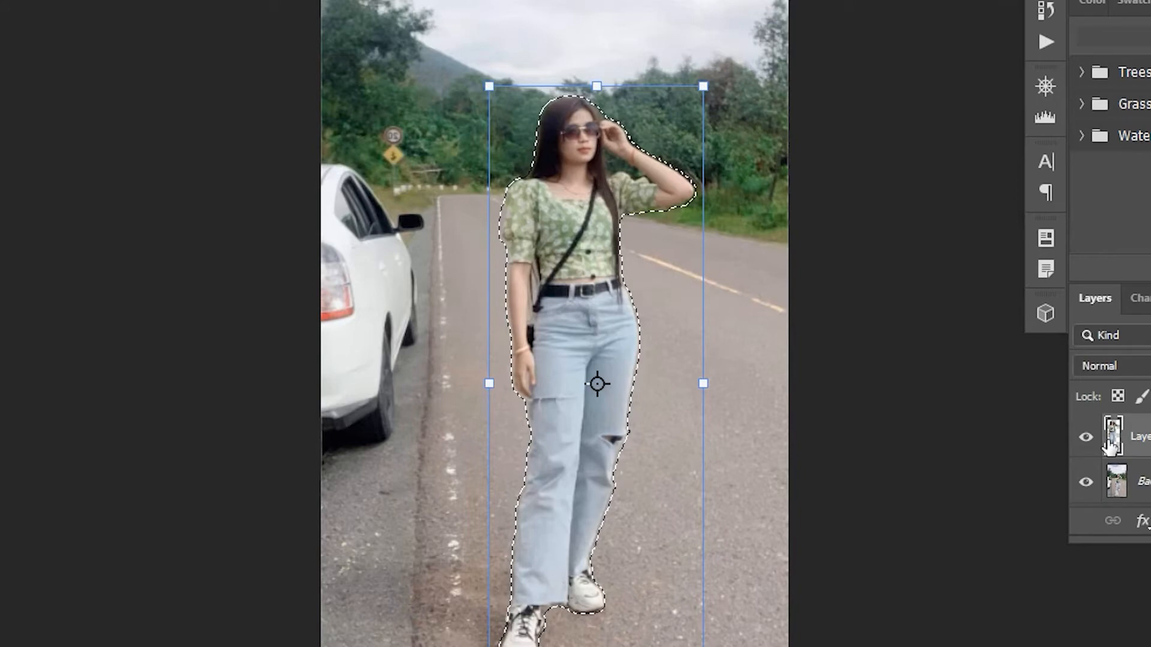
{"action": "left_click", "coordinate": [1122, 478]}
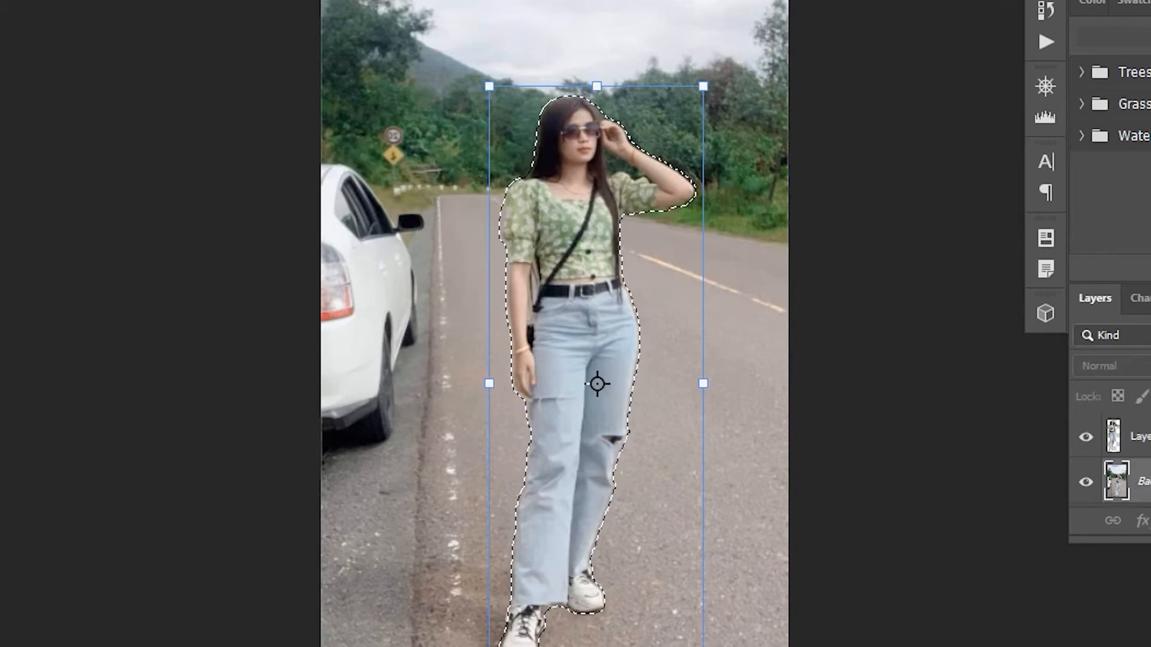
{"action": "left_click", "coordinate": [0, 0]}
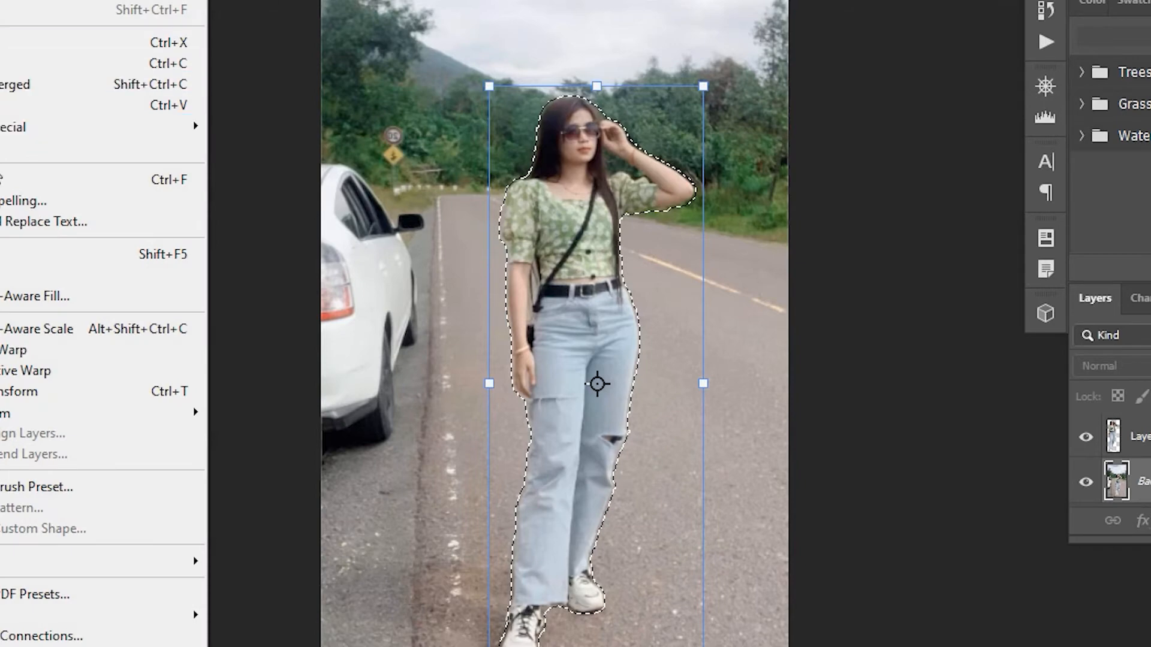
{"action": "left_click", "coordinate": [28, 265]}
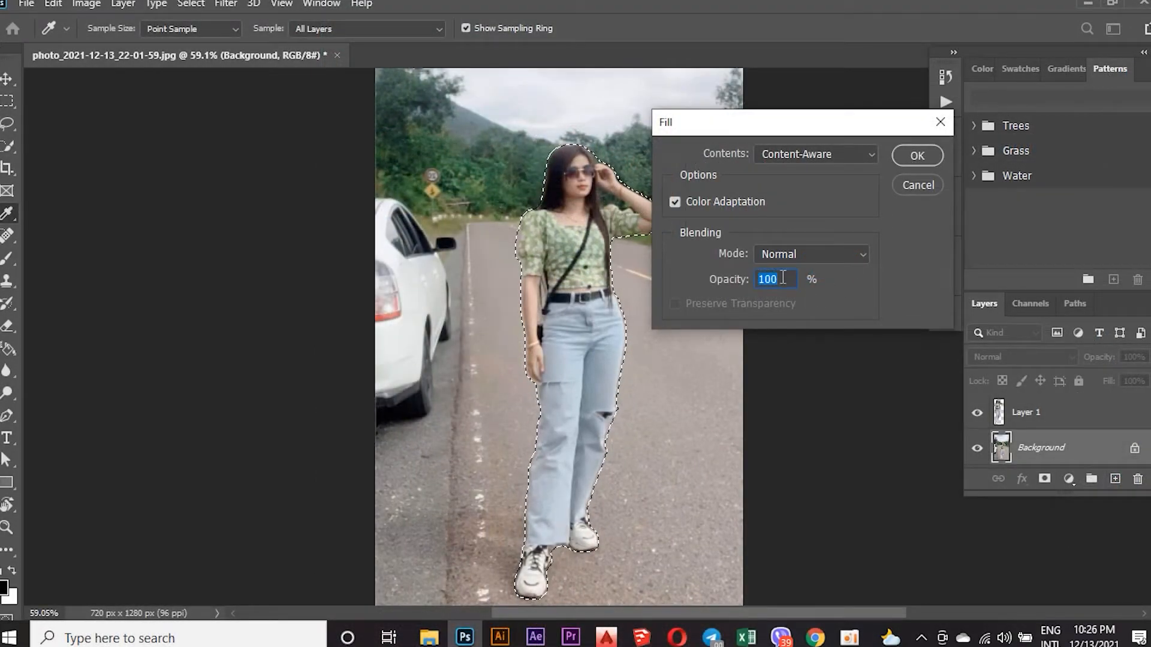
{"action": "left_click", "coordinate": [908, 154]}
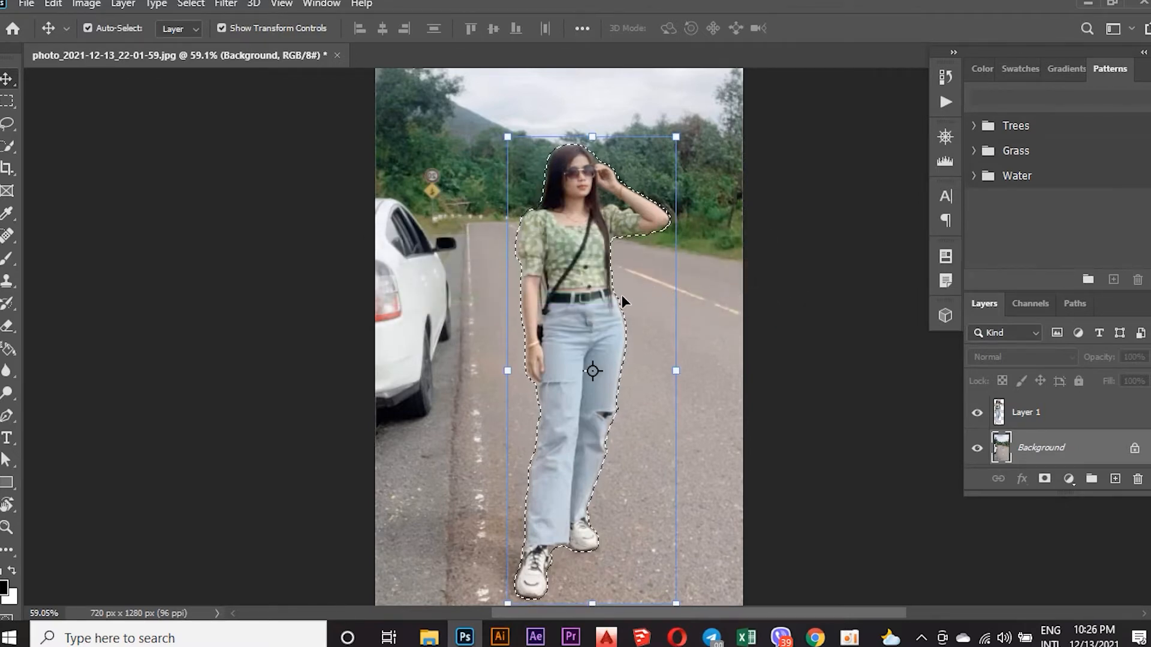
Try to fill the selection on Layer 1 with Content-Aware contents, using Color Adaptation, Normal mode and 100% opacity.
{"action": "scroll", "coordinate": [621, 297], "scroll_direction": "up", "scroll_amount": 1}
{"action": "scroll", "coordinate": [621, 297], "scroll_direction": "down", "scroll_amount": 1}
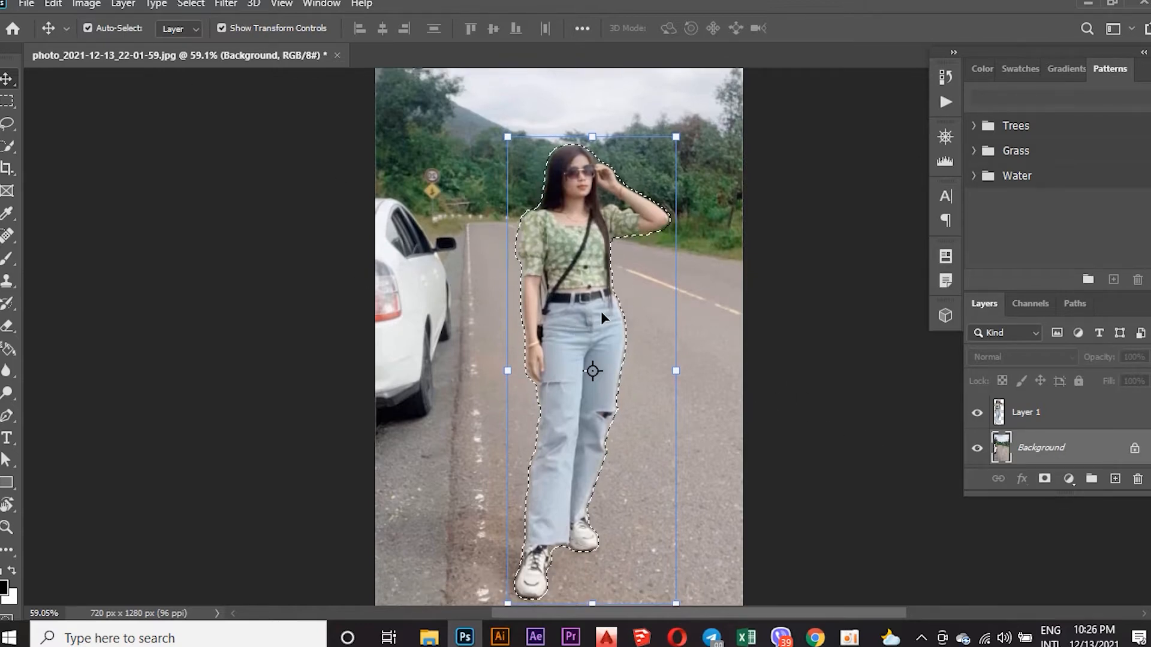
{"action": "left_click", "coordinate": [1018, 422]}
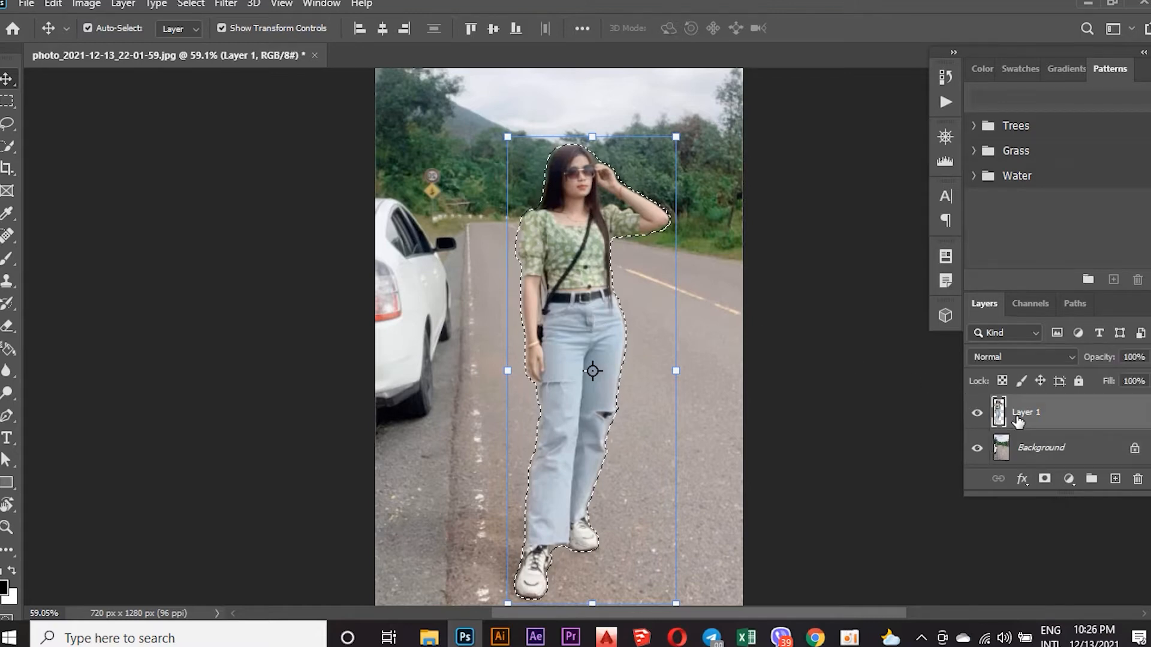
{"action": "left_click", "coordinate": [53, 4]}
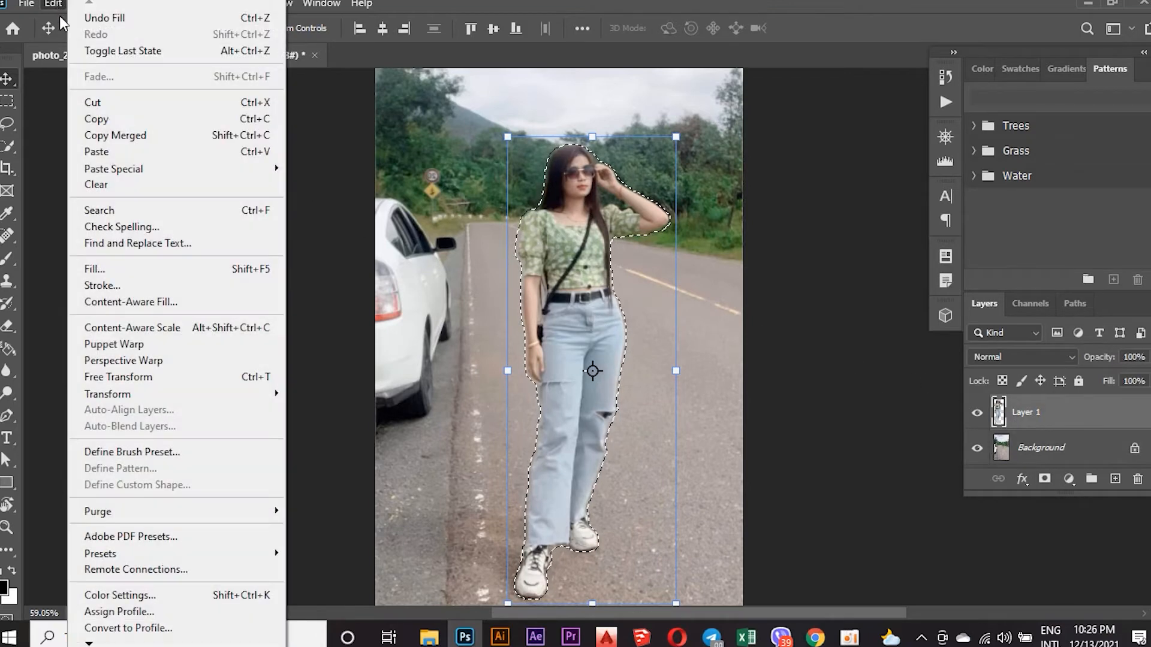
{"action": "left_click", "coordinate": [193, 271]}
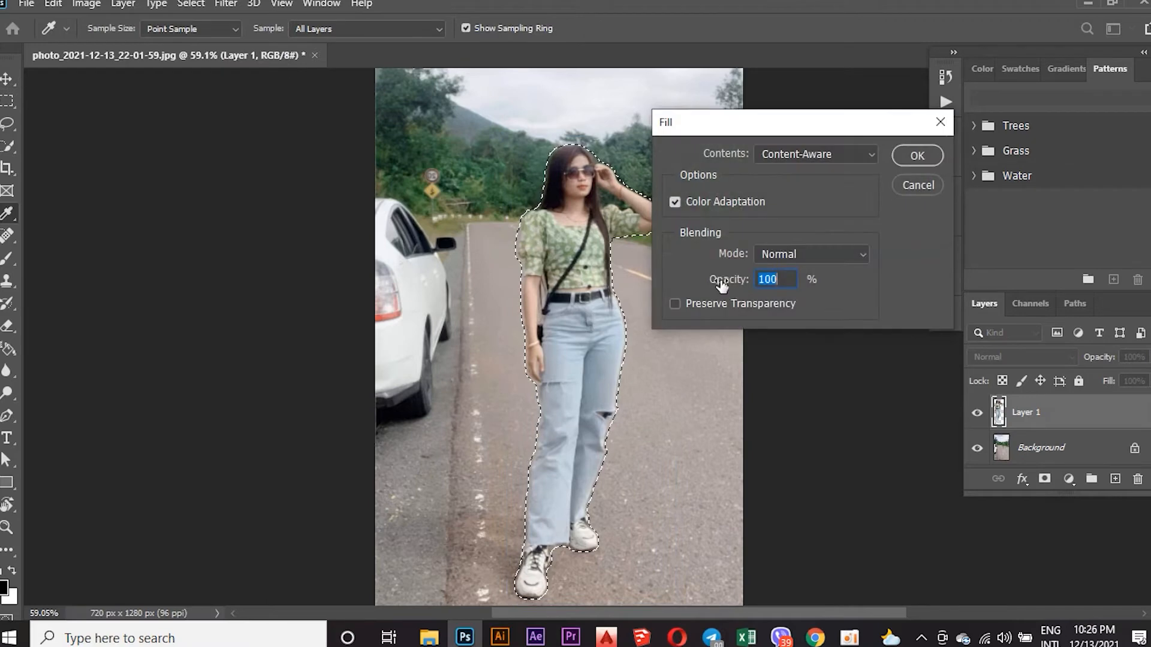
{"action": "left_click", "coordinate": [915, 155]}
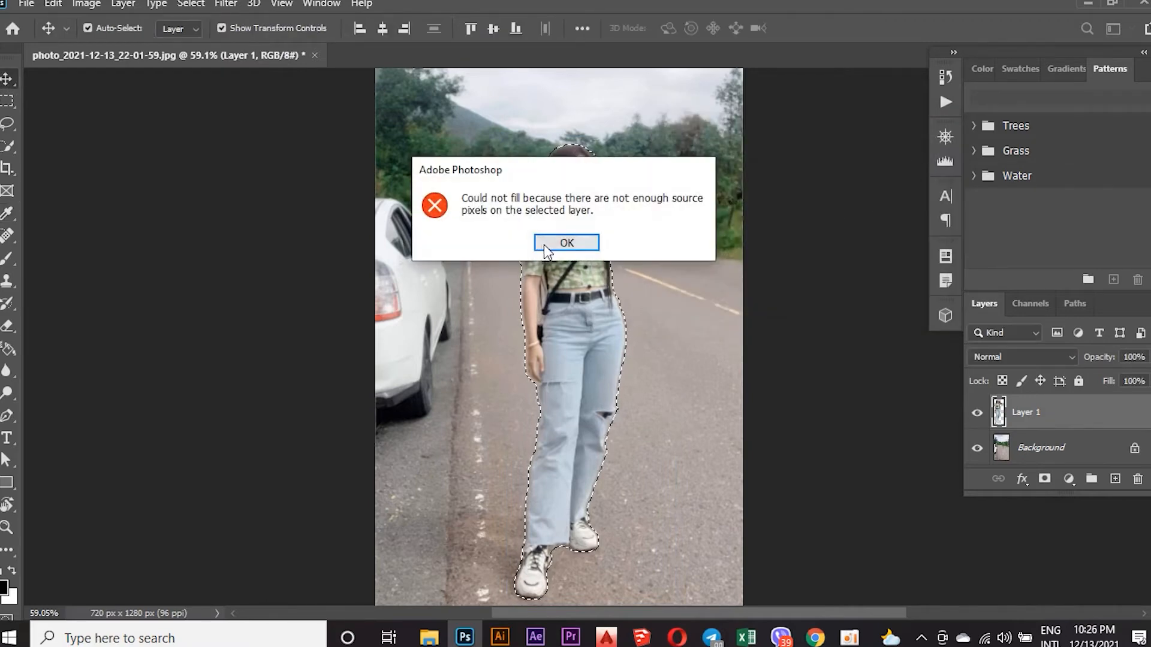
{"action": "left_click", "coordinate": [567, 246]}
Make the Background layer active, hide Layer 1 and deselect the woman's outline.
{"action": "left_click", "coordinate": [1010, 447]}
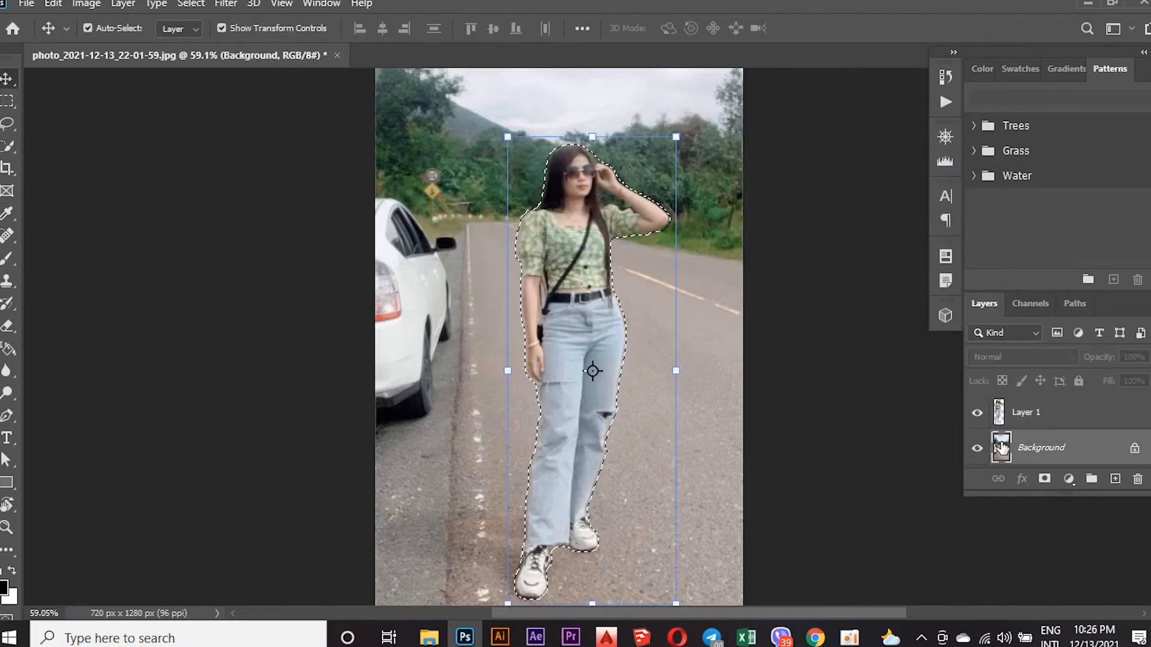
{"action": "left_click", "coordinate": [976, 414]}
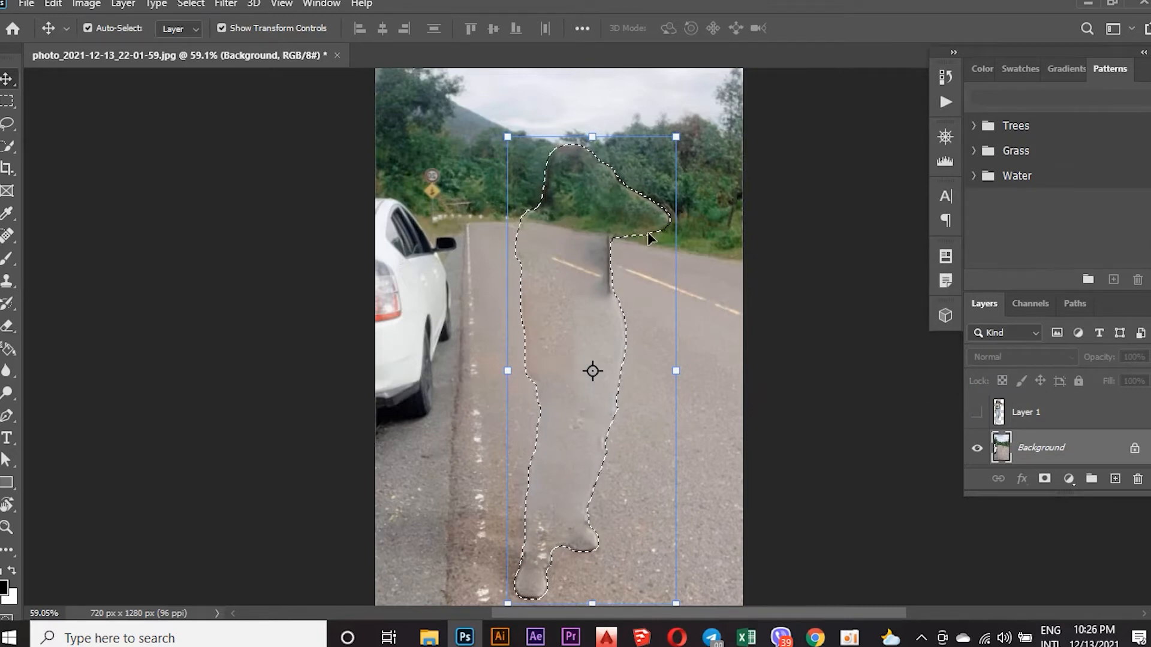
{"action": "left_click", "coordinate": [191, 4]}
{"action": "left_click", "coordinate": [223, 37]}
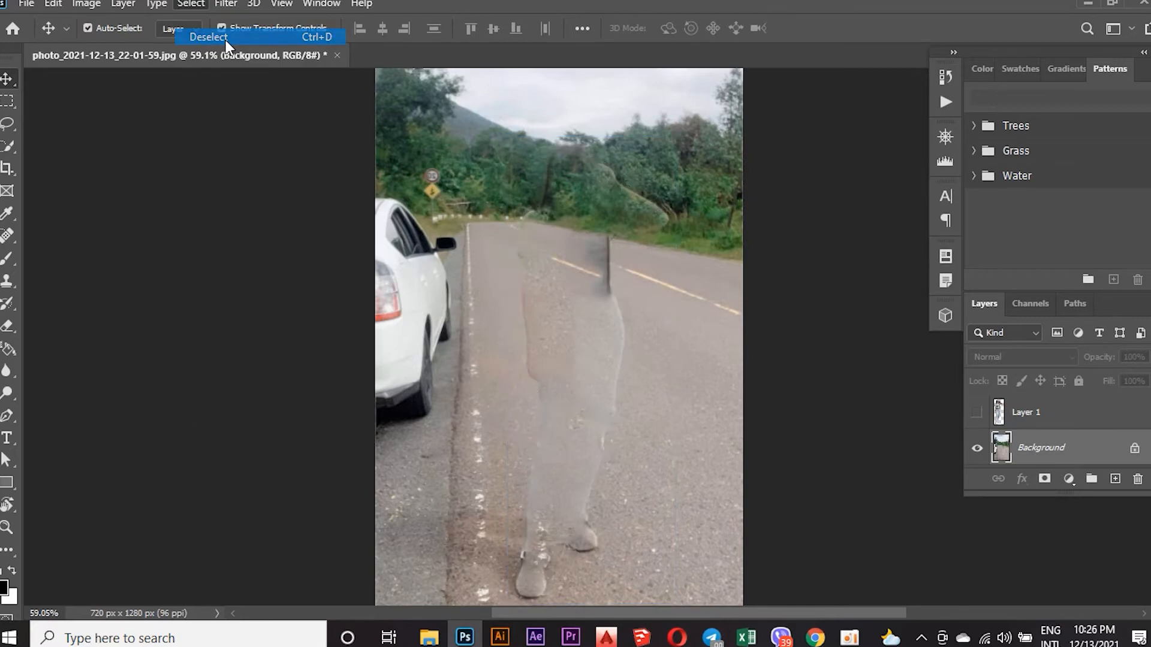
Paint out the left edge of the woman's leftover outline and the lower shoe shape with the Spot Healing Brush in Content-Aware mode.
{"action": "left_click", "coordinate": [8, 236]}
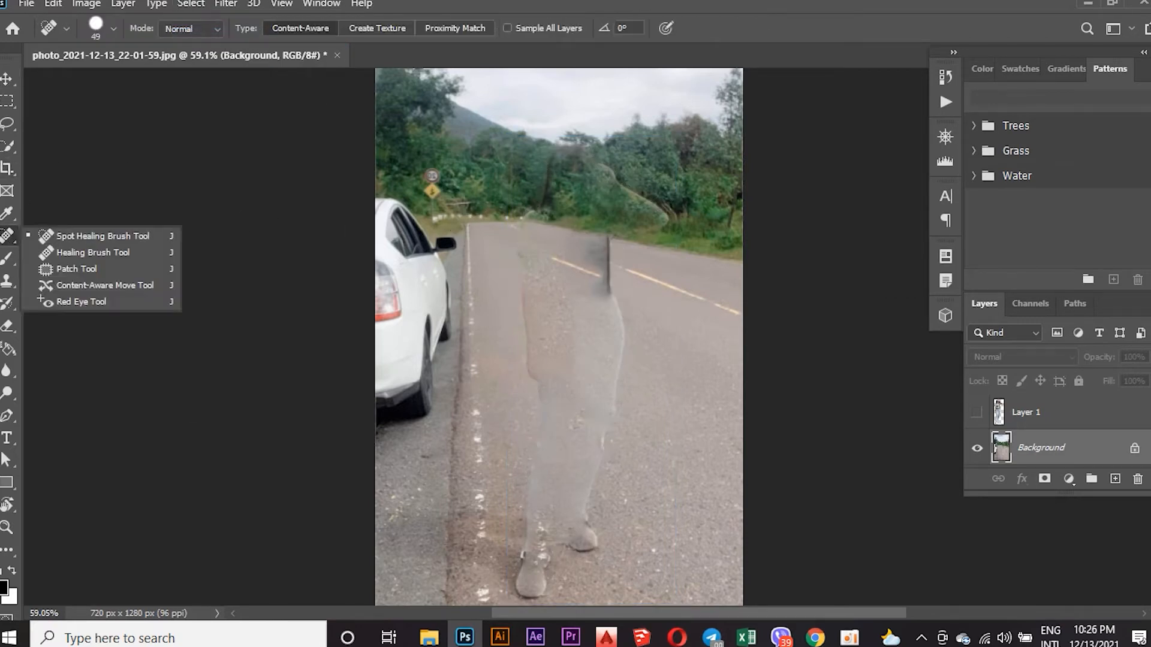
{"action": "scroll", "coordinate": [583, 189], "scroll_direction": "up", "scroll_amount": 1}
{"action": "mouse_move", "coordinate": [564, 151]}
{"action": "left_mouse_down"}
{"action": "mouse_move", "coordinate": [517, 270]}
{"action": "mouse_move", "coordinate": [528, 416]}
{"action": "mouse_move", "coordinate": [521, 596]}
{"action": "mouse_move", "coordinate": [542, 515]}
{"action": "left_mouse_up"}
{"action": "scroll", "coordinate": [550, 498], "scroll_direction": "down", "scroll_amount": 1}
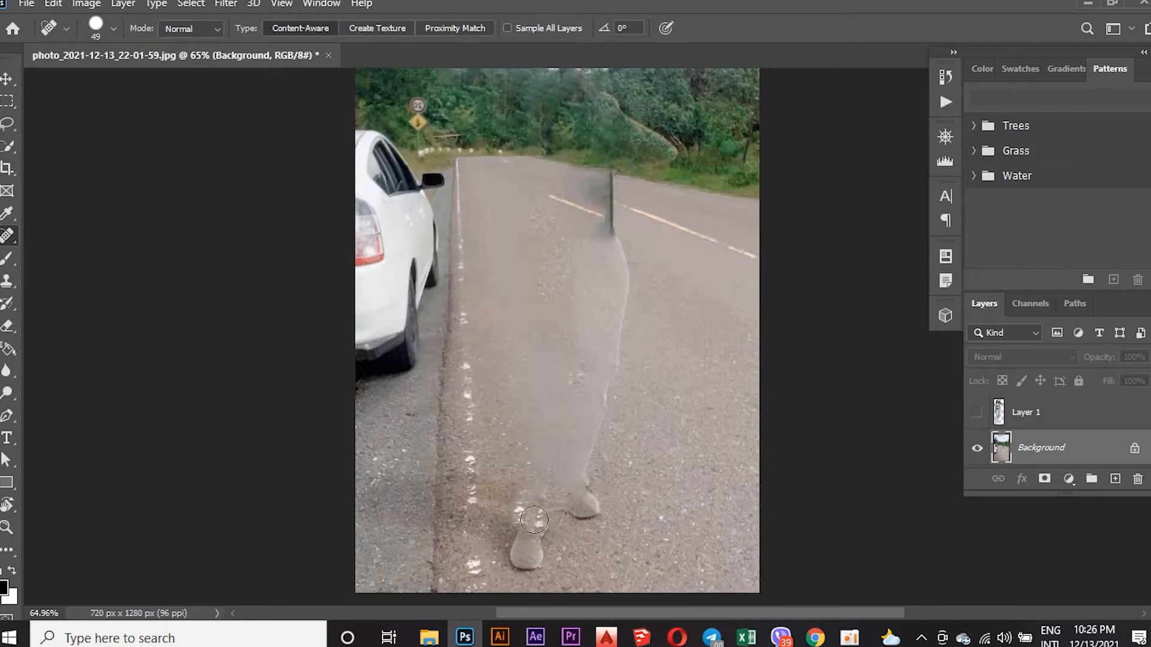
{"action": "left_click_drag", "start_coordinate": [530, 559], "coordinate": [542, 510]}
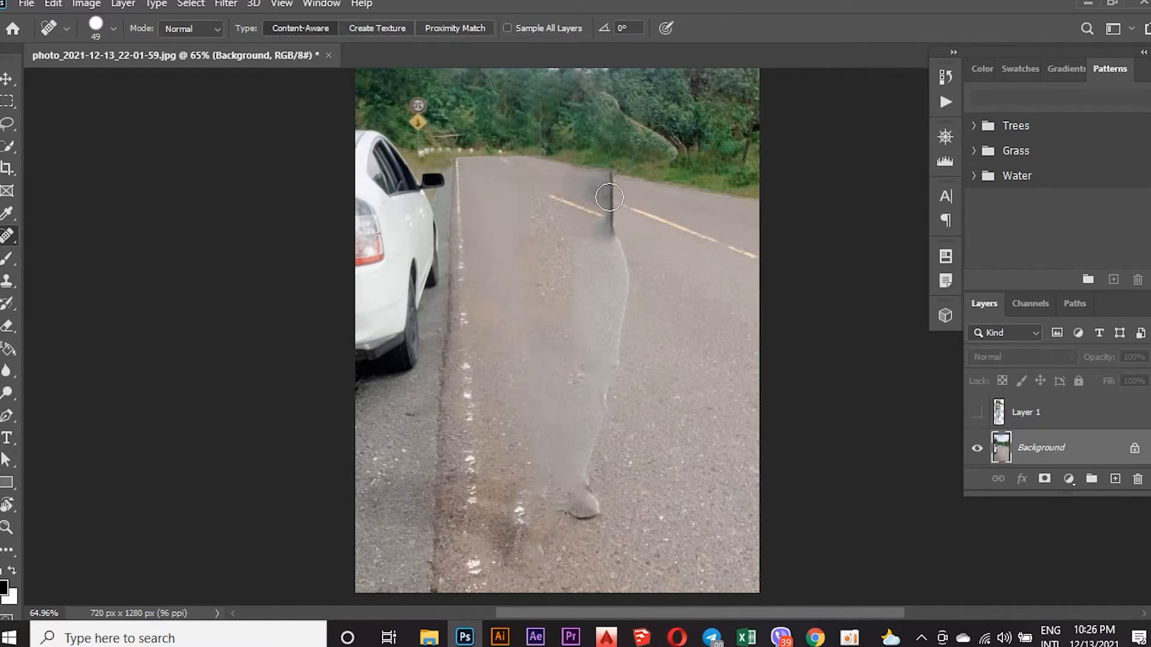
Heal the right edge of the leftover outline from the trees to the second shoe, including the dark strip on the road.
{"action": "mouse_move", "coordinate": [579, 79]}
{"action": "left_mouse_down"}
{"action": "mouse_move", "coordinate": [644, 116]}
{"action": "mouse_move", "coordinate": [651, 130]}
{"action": "mouse_move", "coordinate": [613, 107]}
{"action": "mouse_move", "coordinate": [668, 149]}
{"action": "mouse_move", "coordinate": [602, 182]}
{"action": "mouse_move", "coordinate": [619, 316]}
{"action": "mouse_move", "coordinate": [579, 512]}
{"action": "left_mouse_up"}
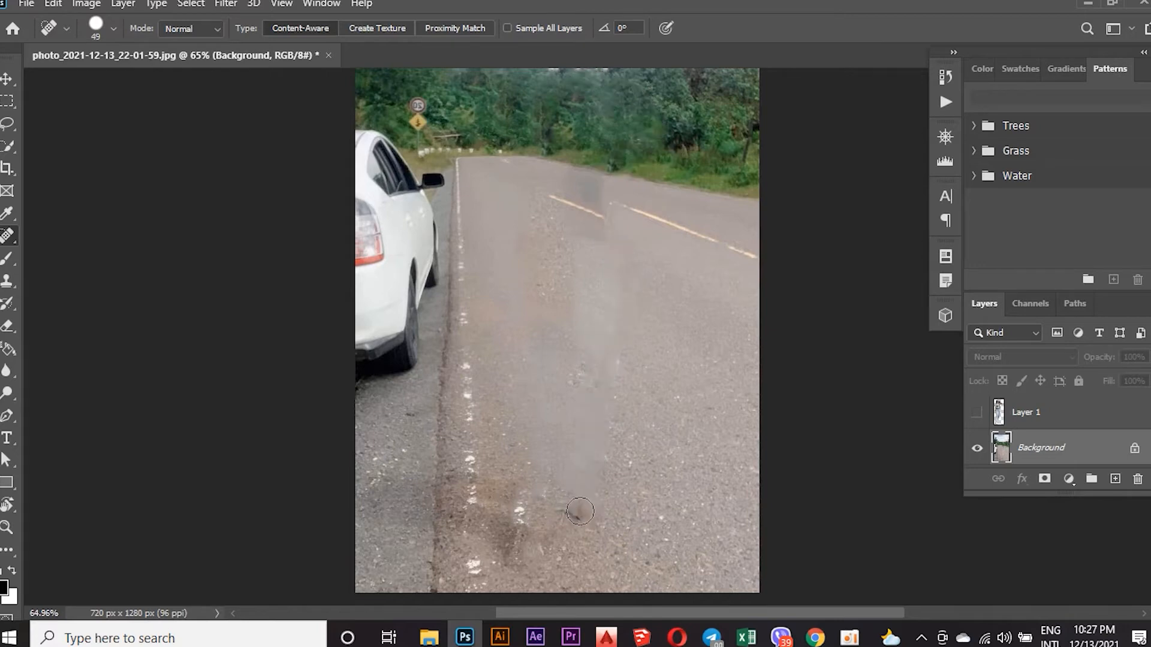
{"action": "left_click", "coordinate": [578, 511]}
{"action": "left_click_drag", "start_coordinate": [593, 165], "coordinate": [589, 217]}
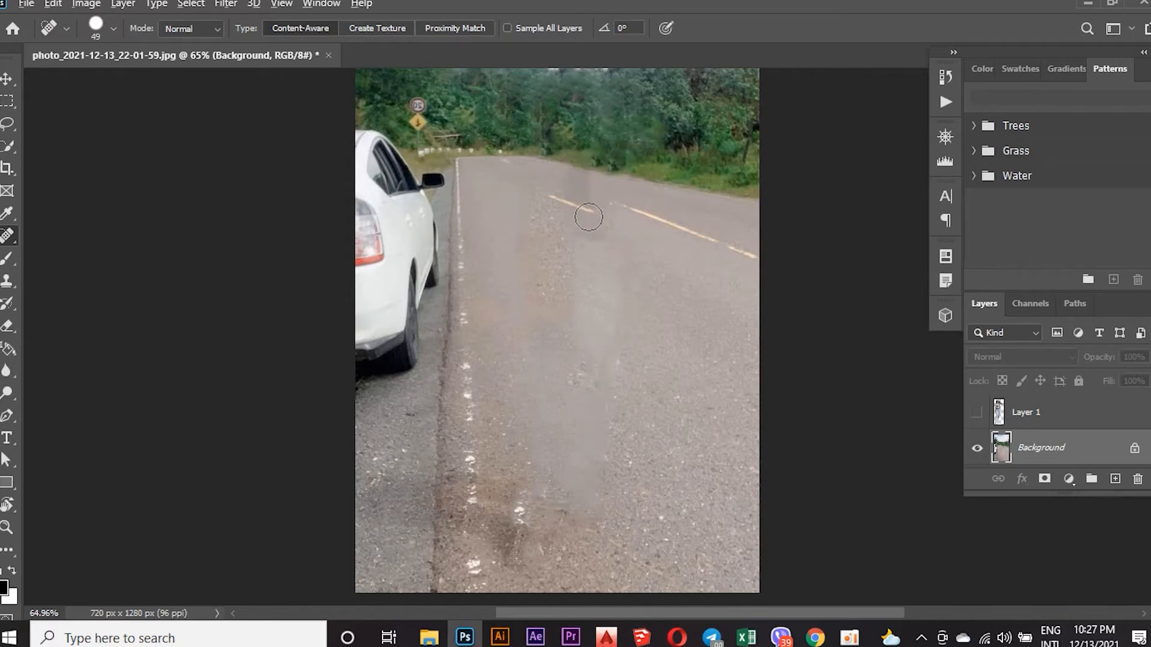
Heal the remaining smudges at the far end of the road and in the trees above it.
{"action": "scroll", "coordinate": [588, 222], "scroll_direction": "down", "scroll_amount": 2}
{"action": "scroll", "coordinate": [675, 296], "scroll_direction": "up", "scroll_amount": 1}
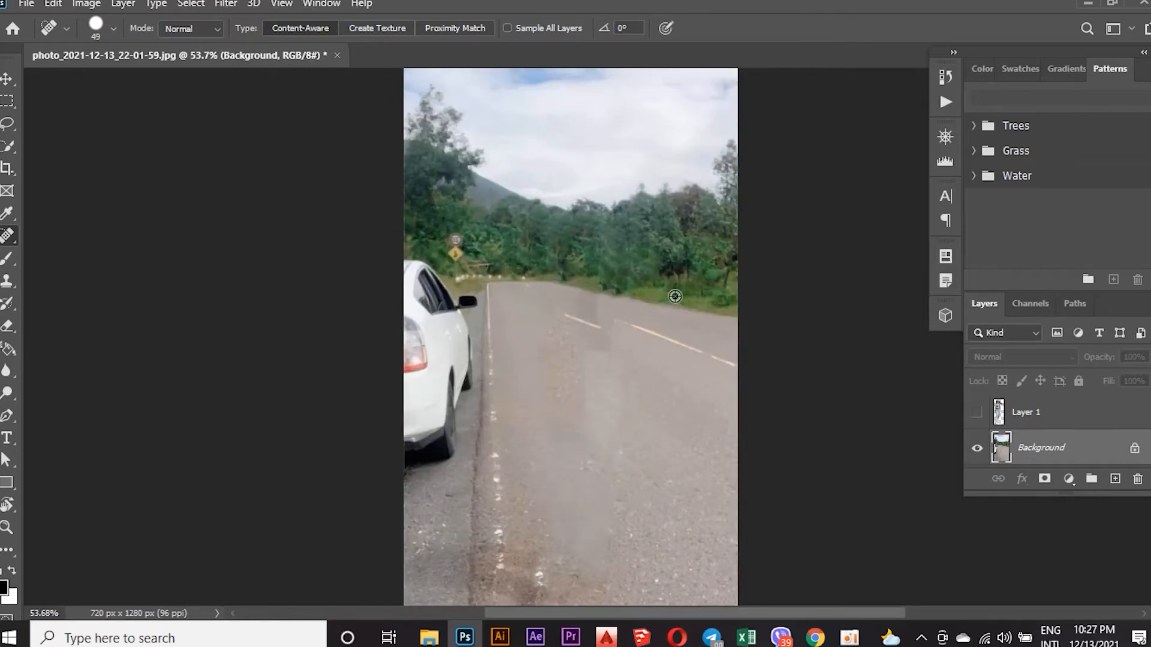
{"action": "scroll", "coordinate": [675, 296], "scroll_direction": "up", "scroll_amount": 1}
{"action": "left_click", "coordinate": [582, 271]}
{"action": "left_click_drag", "start_coordinate": [583, 271], "coordinate": [586, 315]}
{"action": "left_click_drag", "start_coordinate": [629, 239], "coordinate": [638, 249]}
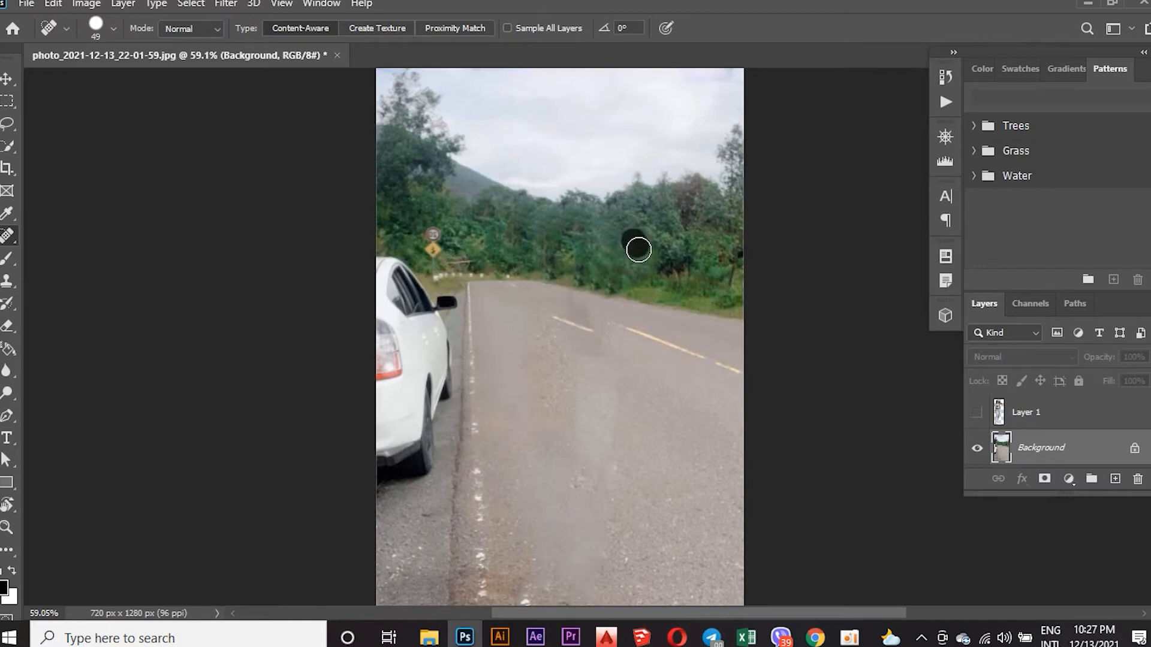
{"action": "scroll", "coordinate": [581, 249], "scroll_direction": "down", "scroll_amount": 1}
{"action": "scroll", "coordinate": [625, 319], "scroll_direction": "up", "scroll_amount": 1}
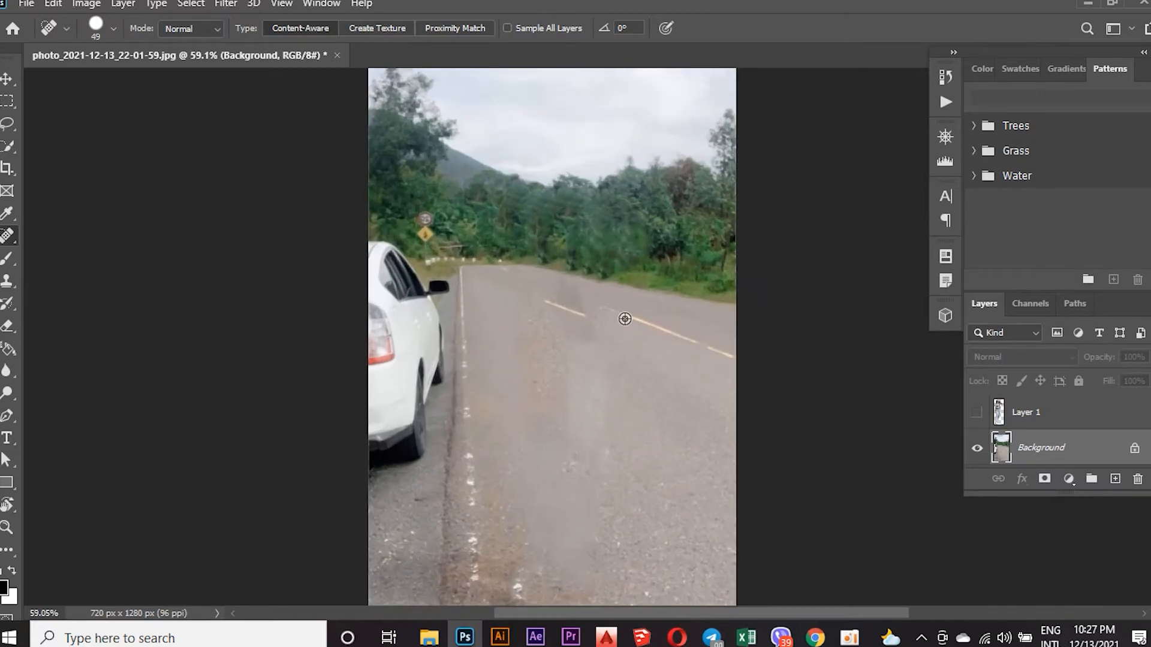
{"action": "scroll", "coordinate": [629, 313], "scroll_direction": "down", "scroll_amount": 1}
{"action": "scroll", "coordinate": [635, 249], "scroll_direction": "up", "scroll_amount": 4}
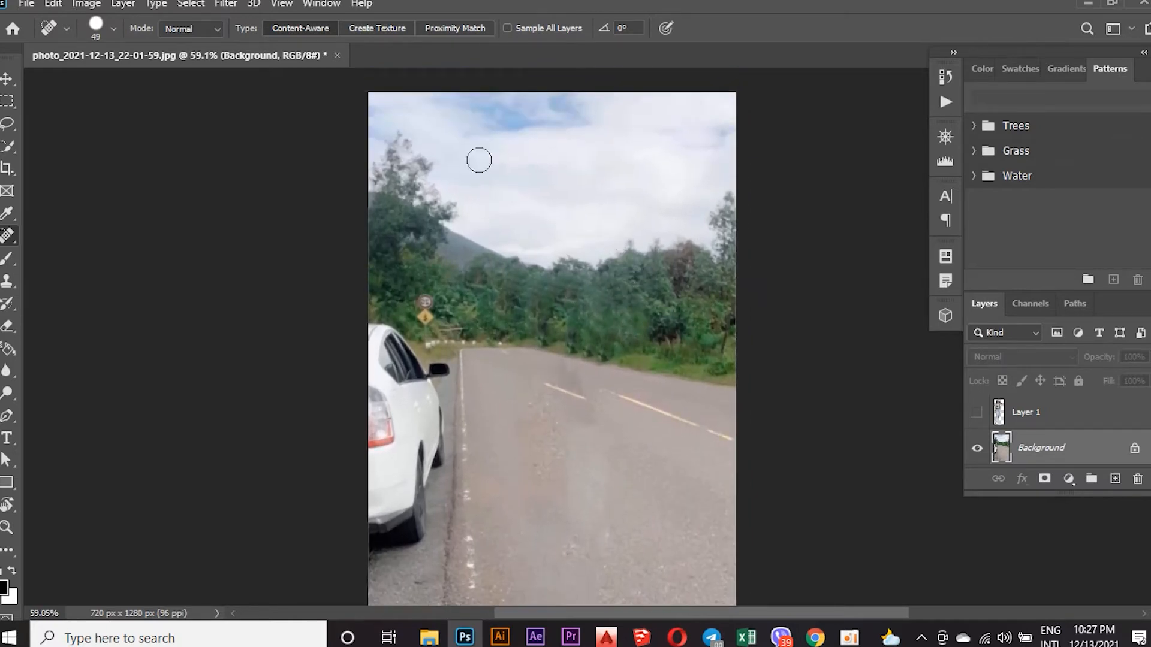
Start a Tilt-Shift blur on the Background layer, lowering the upper focus line to the pin and the lower one to the photo's bottom edge.
{"action": "left_click", "coordinate": [226, 3]}
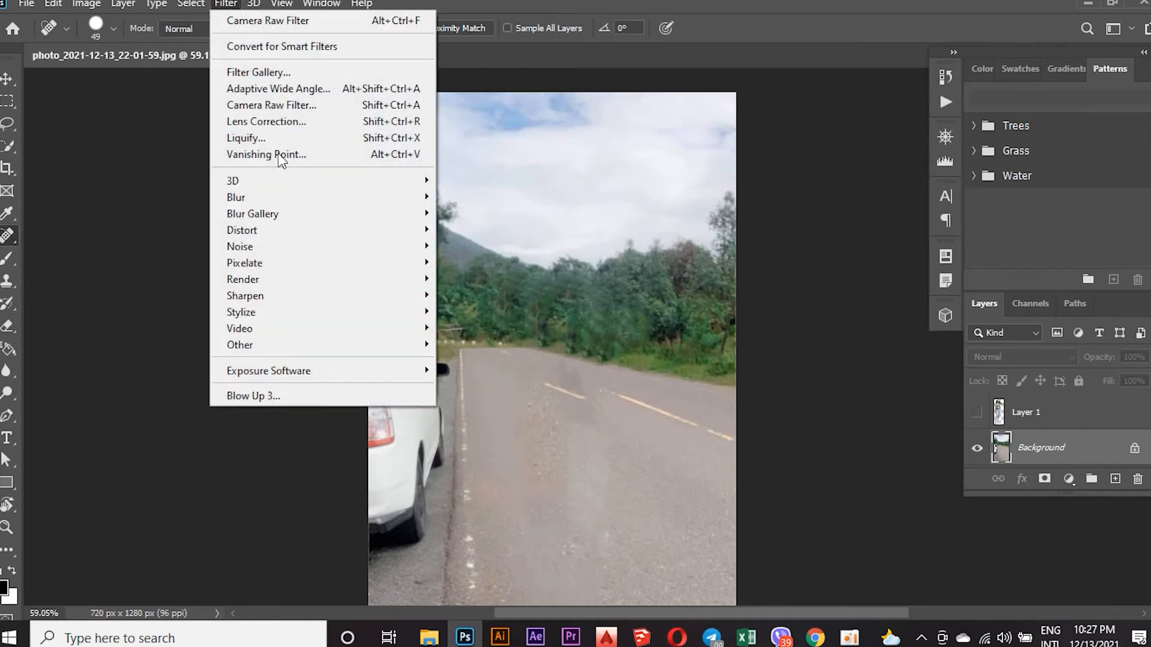
{"action": "mouse_move", "coordinate": [324, 225]}
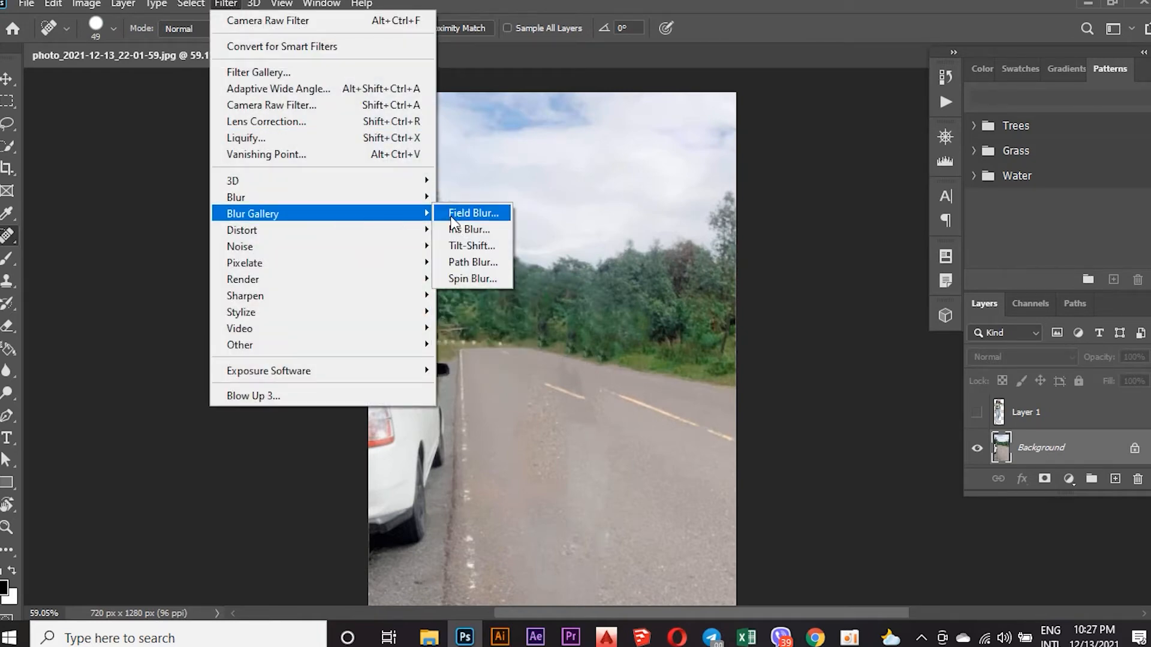
{"action": "left_click", "coordinate": [477, 243]}
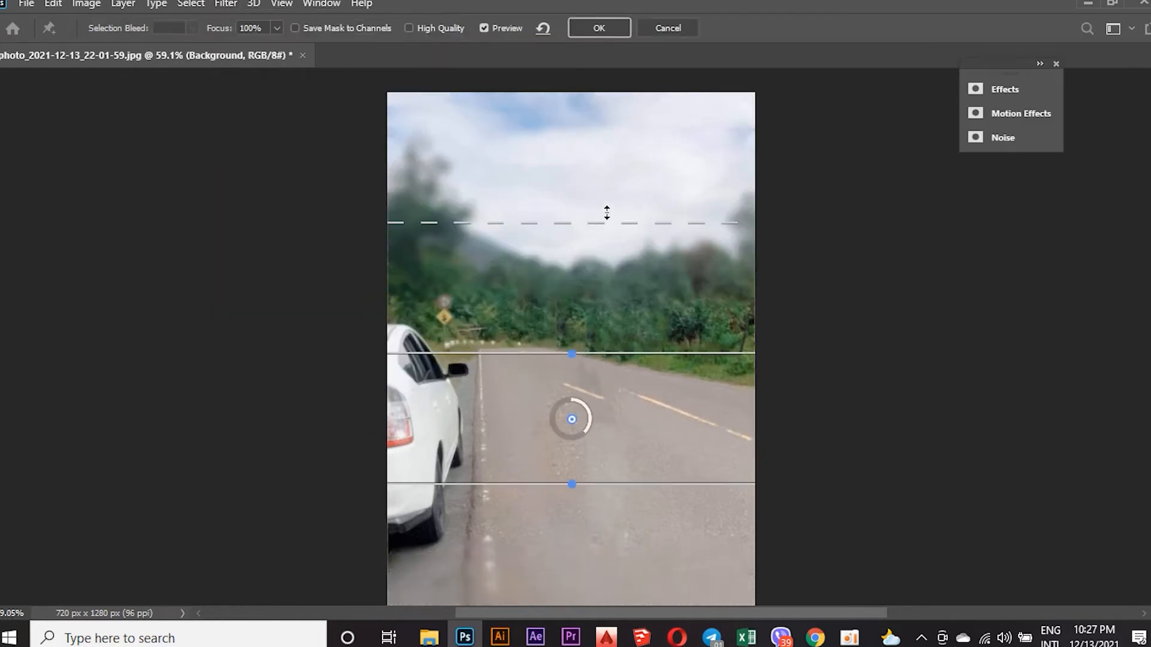
{"action": "scroll", "coordinate": [591, 358], "scroll_direction": "down", "scroll_amount": 3}
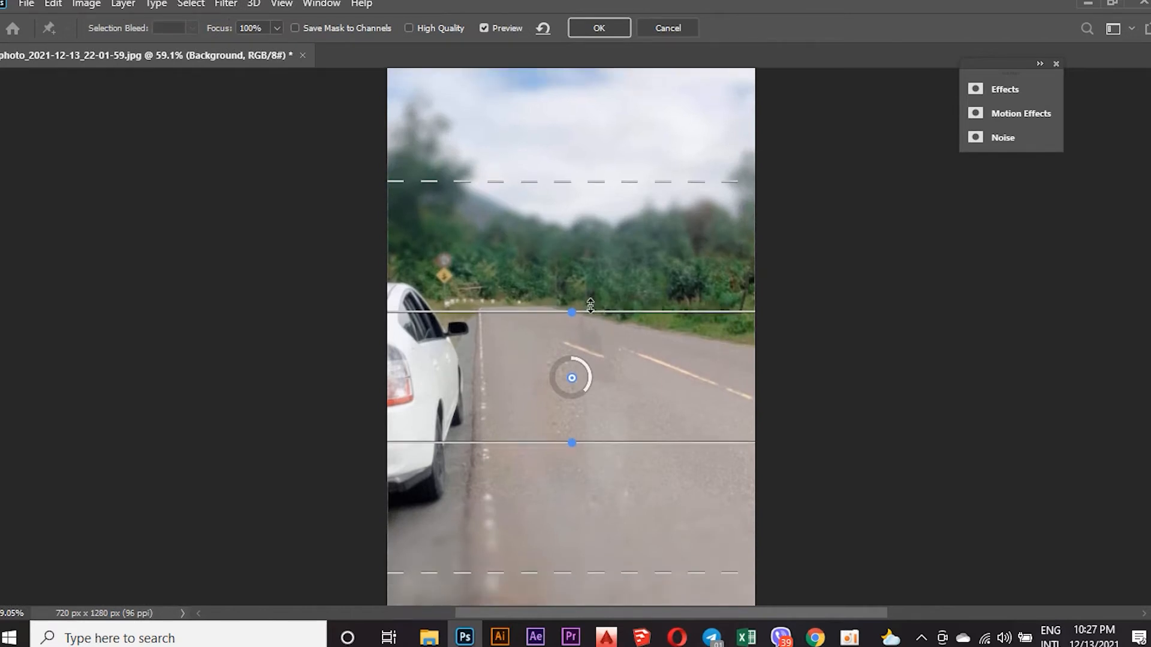
{"action": "left_click_drag", "start_coordinate": [591, 285], "coordinate": [593, 360]}
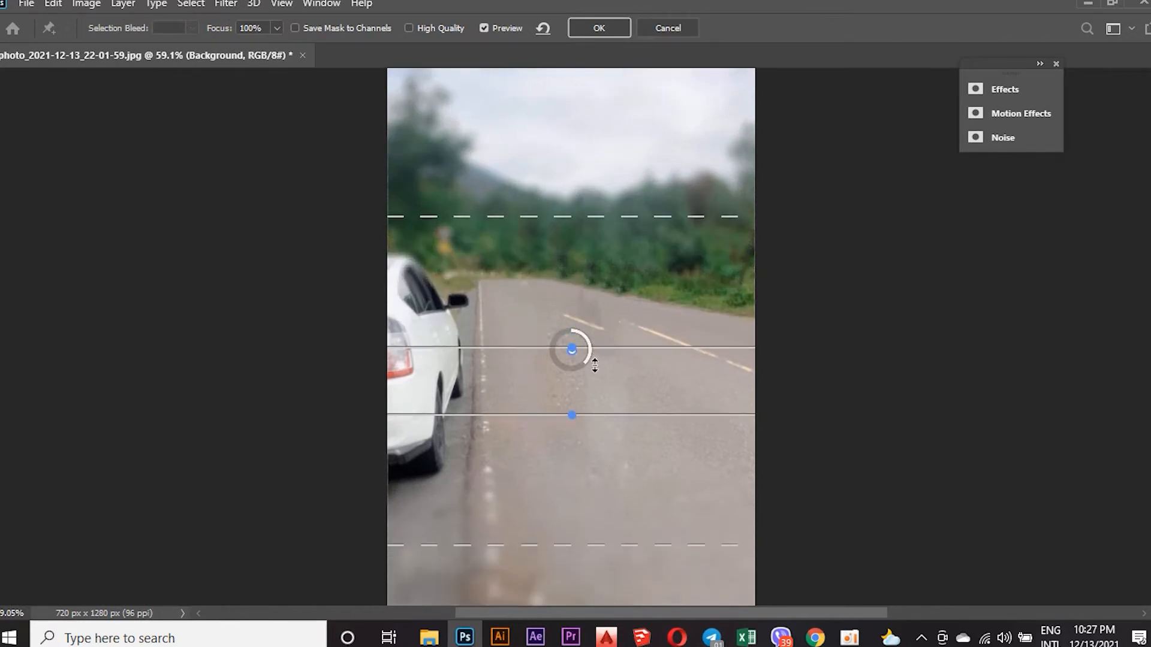
{"action": "left_click_drag", "start_coordinate": [592, 418], "coordinate": [604, 588]}
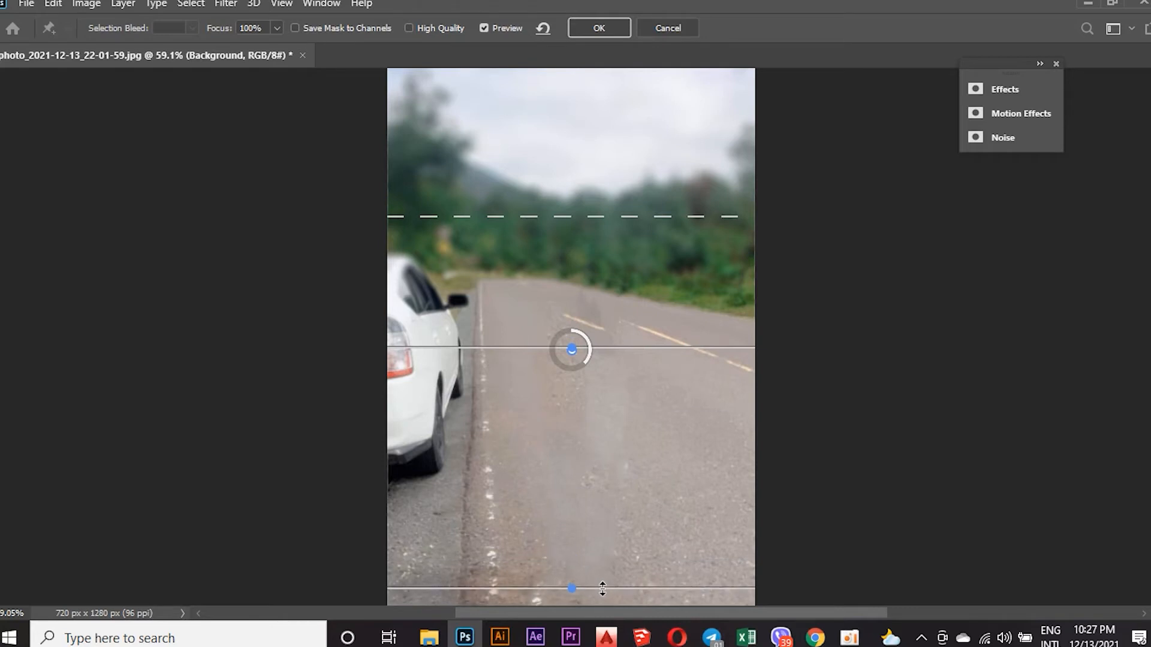
{"action": "scroll", "coordinate": [609, 403], "scroll_direction": "down", "scroll_amount": 6}
{"action": "left_click_drag", "start_coordinate": [591, 450], "coordinate": [598, 537]}
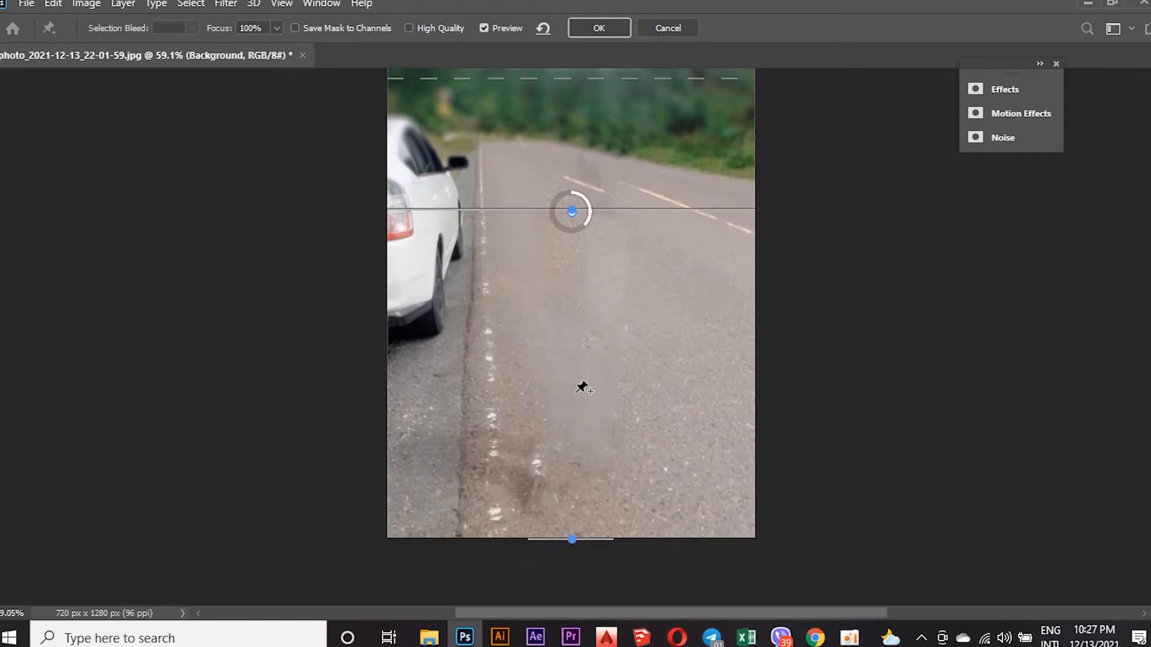
Lower the upper dashed transition line of the Tilt-Shift blur onto the upper focus line across the road.
{"action": "scroll", "coordinate": [591, 300], "scroll_direction": "up", "scroll_amount": 4}
{"action": "left_click_drag", "start_coordinate": [591, 162], "coordinate": [606, 317]}
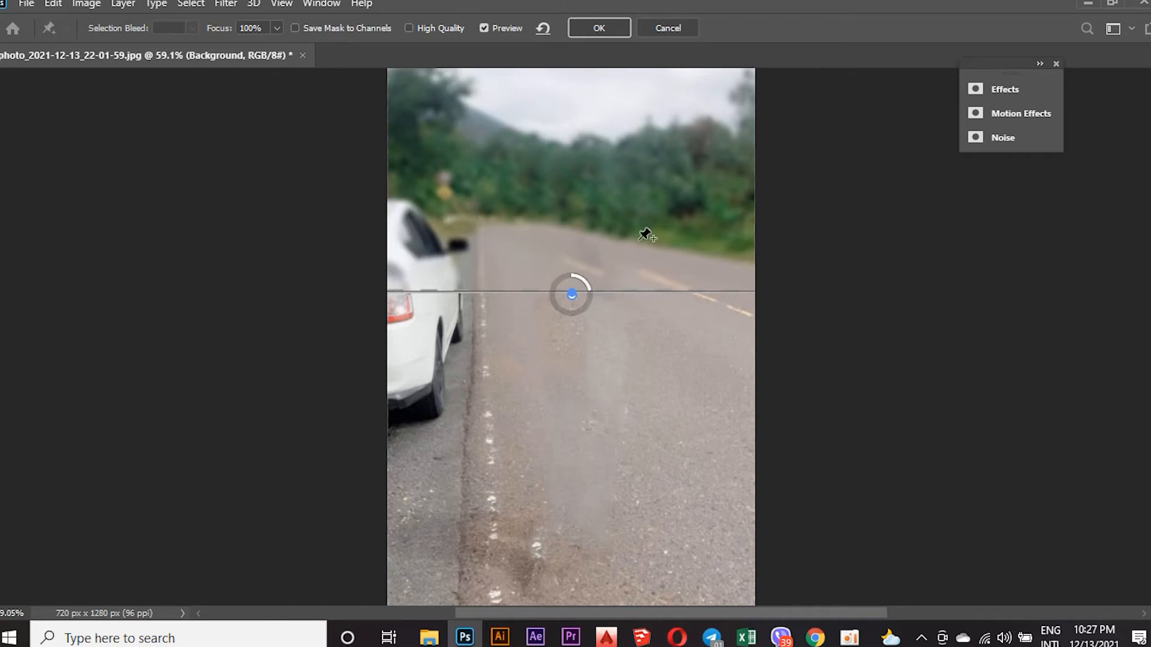
{"action": "scroll", "coordinate": [668, 260], "scroll_direction": "up", "scroll_amount": 1}
{"action": "scroll", "coordinate": [668, 261], "scroll_direction": "up", "scroll_amount": 2}
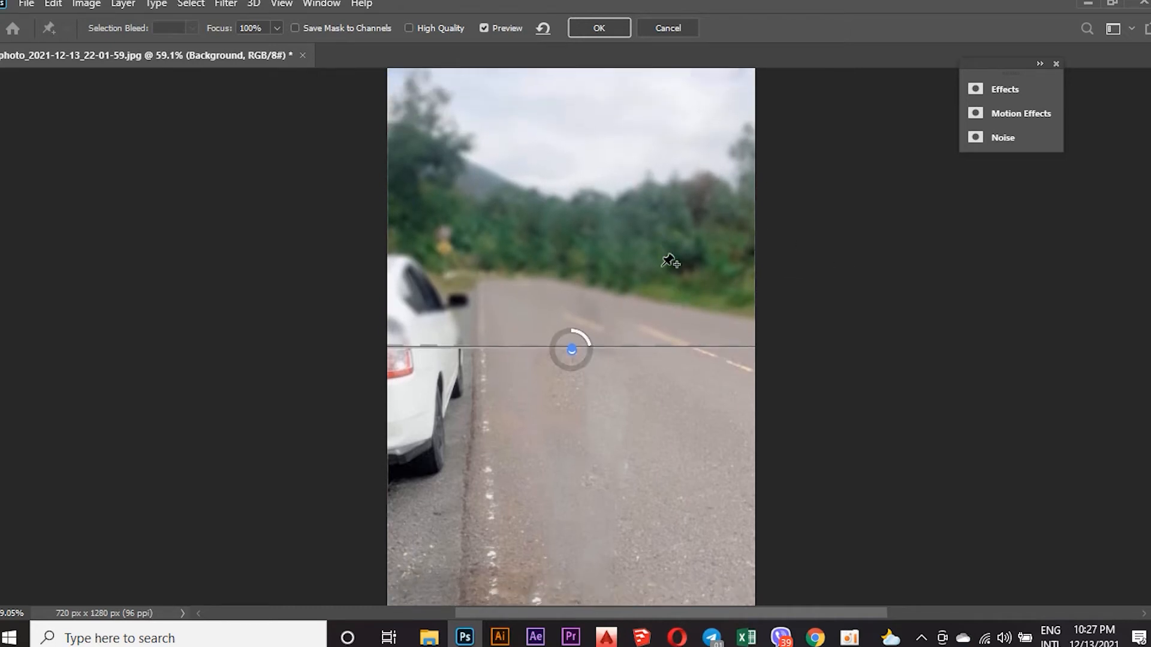
{"action": "scroll", "coordinate": [672, 261], "scroll_direction": "down", "scroll_amount": 1}
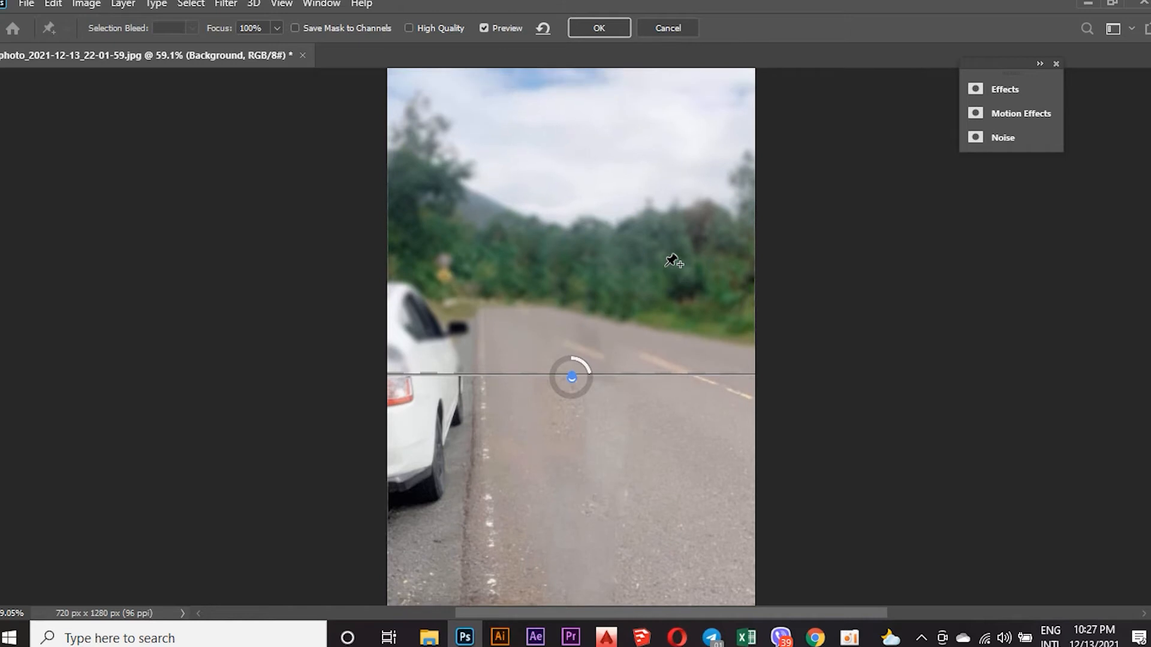
Set the blur's Light Bokeh to 3% and collapse the effect settings.
{"action": "left_click", "coordinate": [1007, 92]}
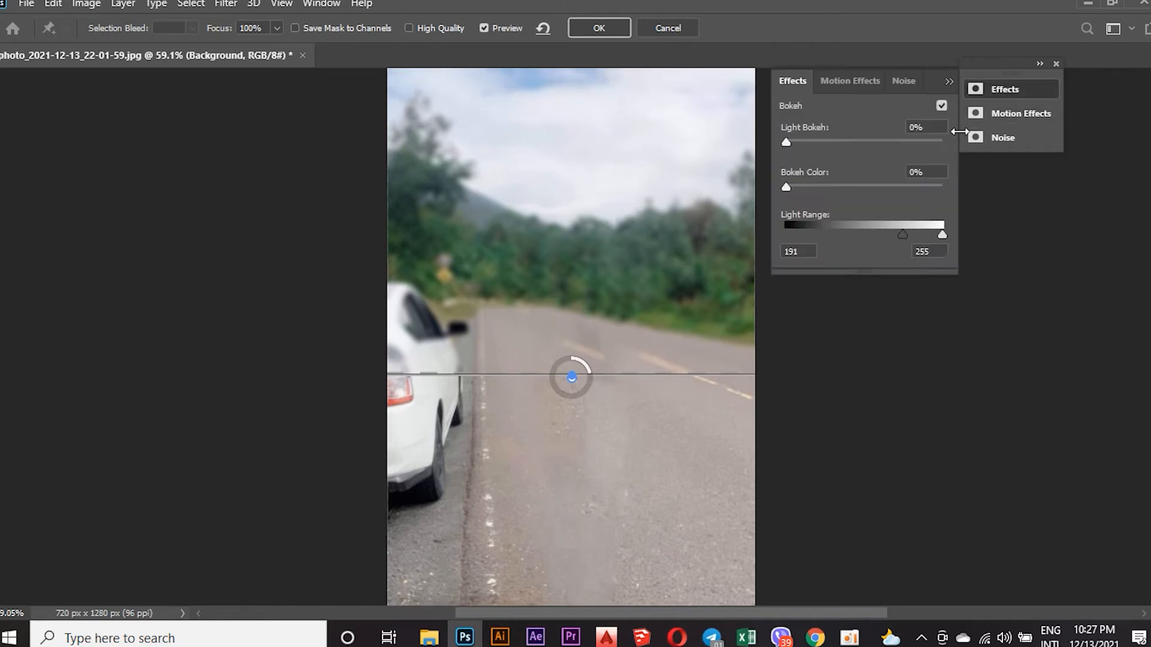
{"action": "mouse_move", "coordinate": [801, 142]}
{"action": "left_mouse_down"}
{"action": "mouse_move", "coordinate": [821, 143]}
{"action": "mouse_move", "coordinate": [790, 140]}
{"action": "left_mouse_up"}
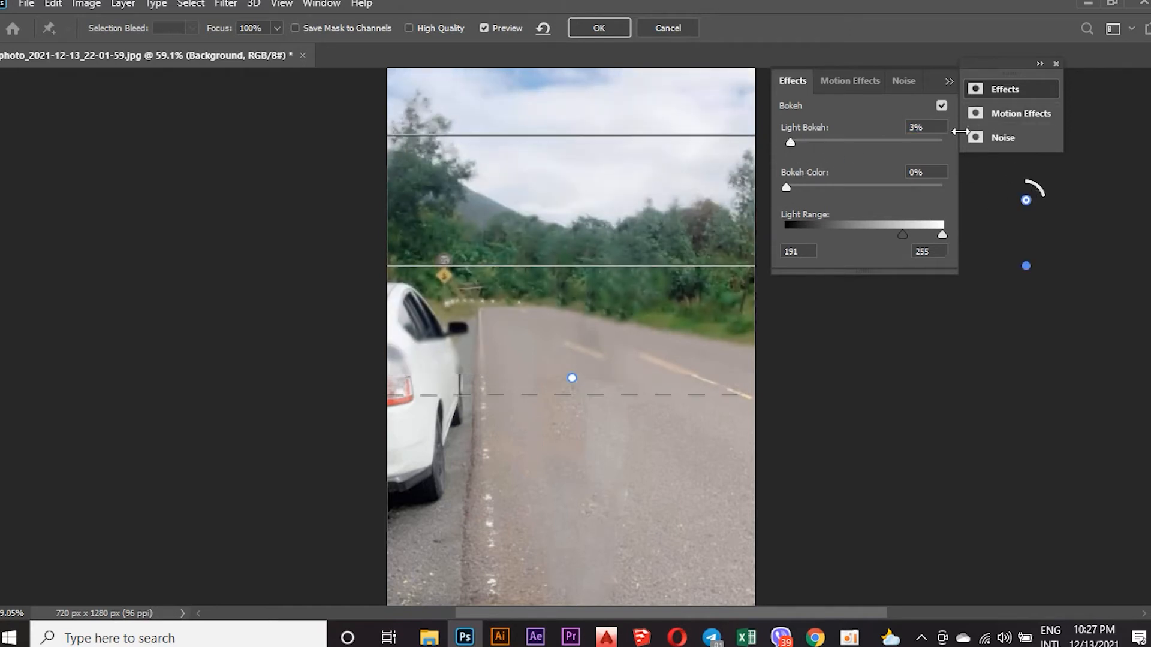
{"action": "left_click", "coordinate": [948, 81]}
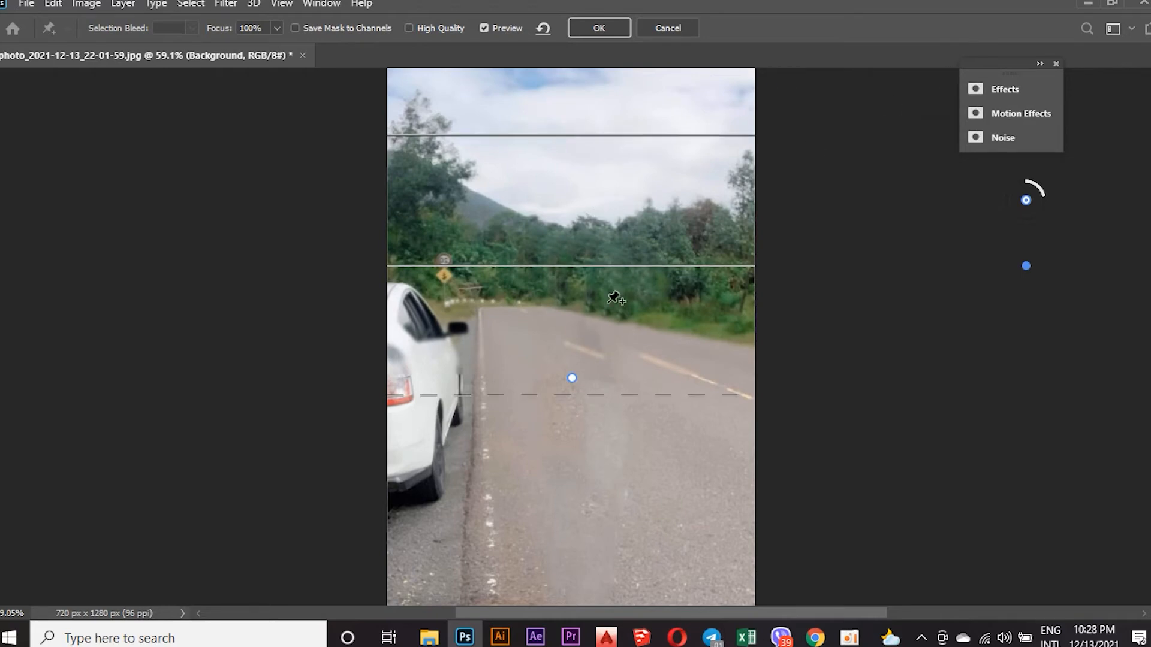
Move the second blur pin onto the road above the first and lower its upper transition line to the focus line by the trees.
{"action": "left_click_drag", "start_coordinate": [576, 273], "coordinate": [575, 299]}
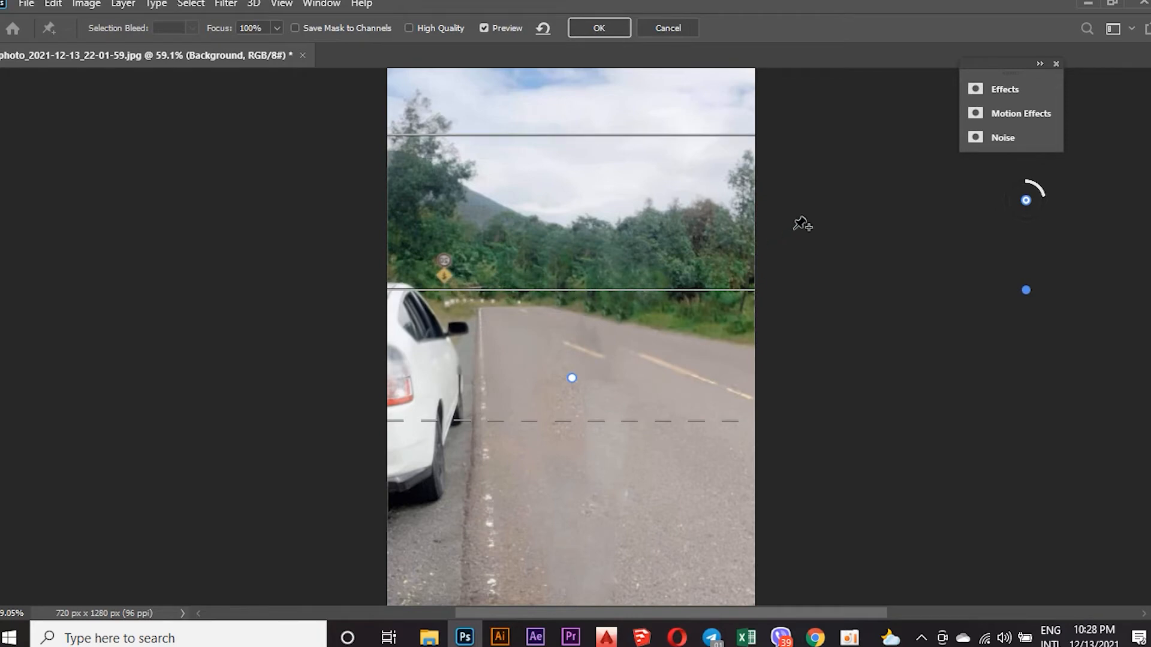
{"action": "left_click_drag", "start_coordinate": [1028, 207], "coordinate": [589, 345]}
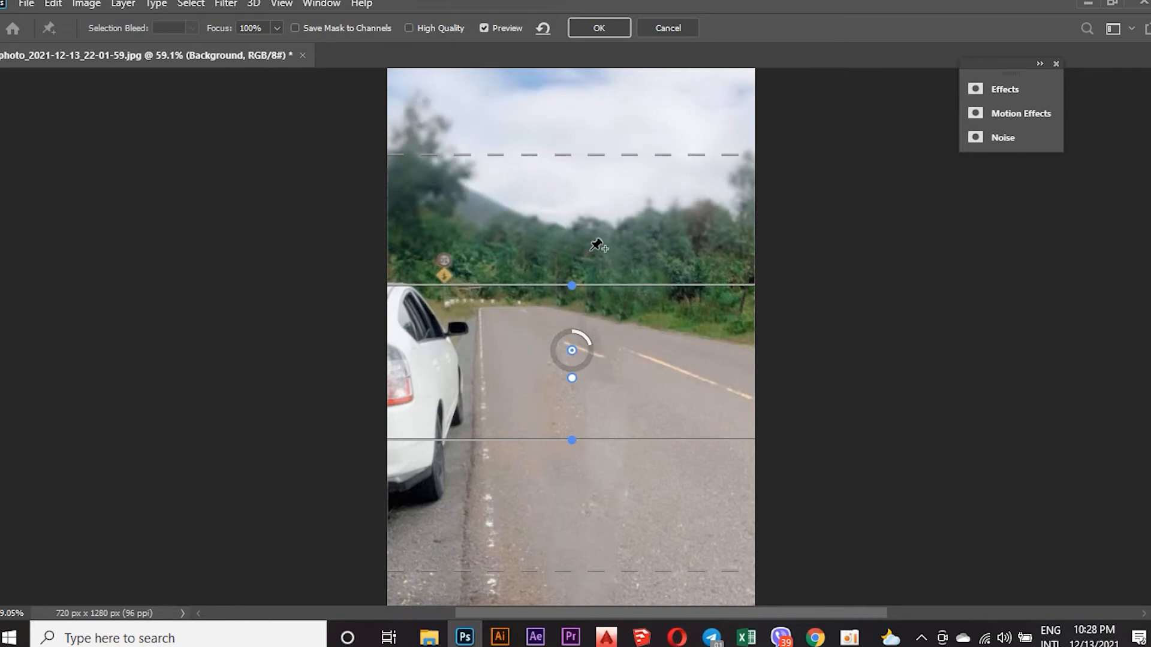
{"action": "left_click_drag", "start_coordinate": [579, 157], "coordinate": [581, 337]}
{"action": "key", "text": "ctrl+z"}
{"action": "key", "text": "ctrl+z"}
{"action": "key", "text": "ctrl+z"}
{"action": "key", "text": "ctrl+z"}
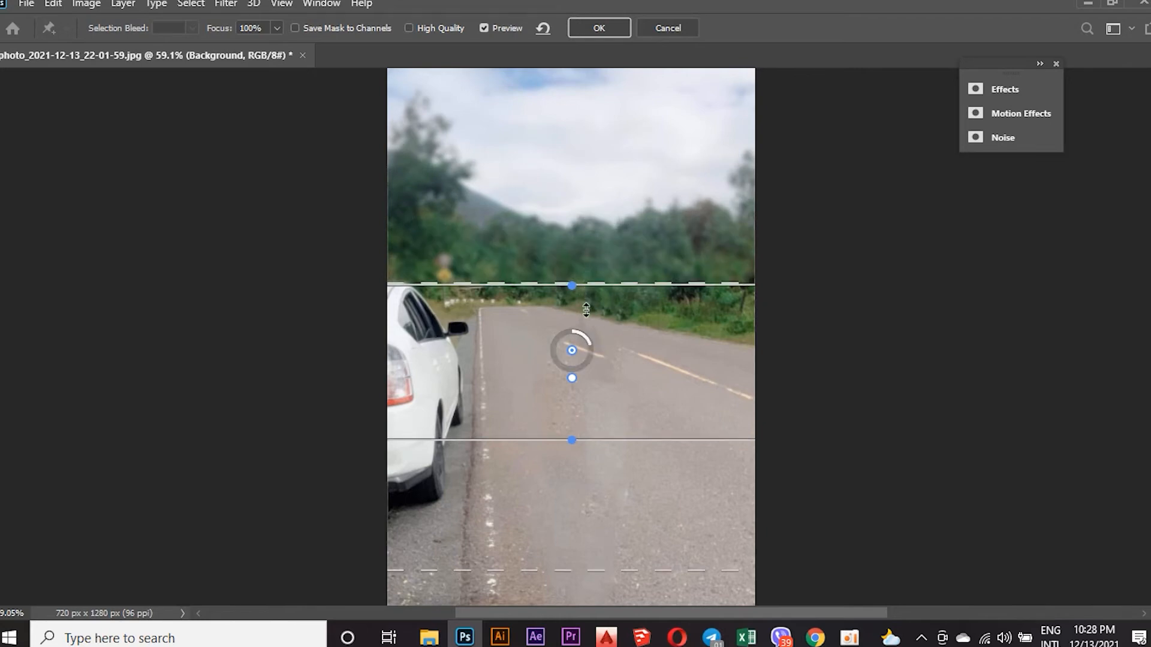
Lower the second blur pin's lower focus line toward the bottom of the photo, keeping the road in focus.
{"action": "left_click_drag", "start_coordinate": [584, 442], "coordinate": [602, 566]}
{"action": "scroll", "coordinate": [621, 429], "scroll_direction": "up", "scroll_amount": 6}
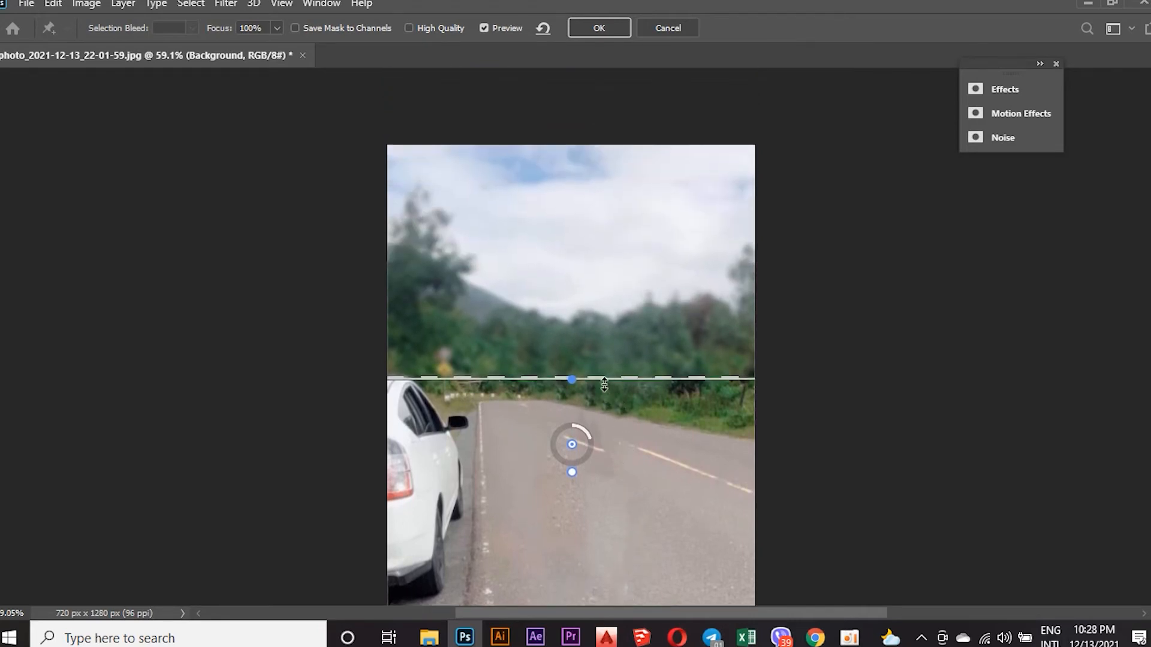
{"action": "left_click_drag", "start_coordinate": [571, 377], "coordinate": [582, 380]}
{"action": "key", "text": "ctrl+z"}
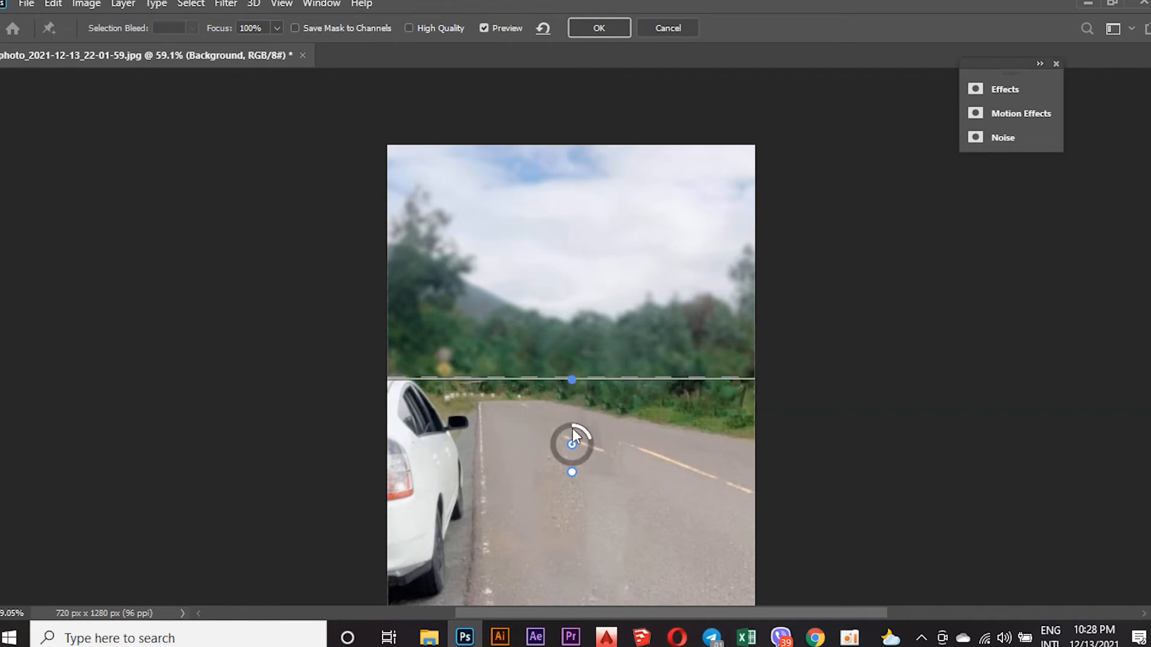
Move the second blur pin down the road until its upper line sits at the car's rear bumper, and apply the Tilt-Shift blur.
{"action": "left_click_drag", "start_coordinate": [572, 450], "coordinate": [585, 540]}
{"action": "scroll", "coordinate": [600, 420], "scroll_direction": "down", "scroll_amount": 3}
{"action": "scroll", "coordinate": [604, 354], "scroll_direction": "down", "scroll_amount": 2}
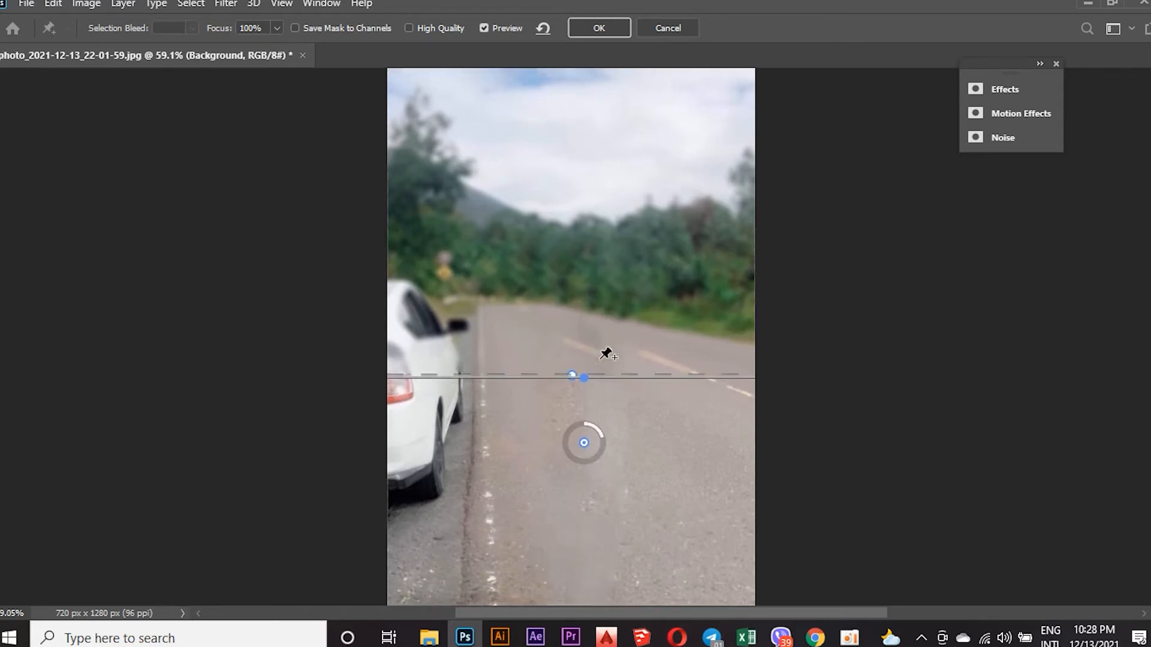
{"action": "left_click_drag", "start_coordinate": [581, 386], "coordinate": [584, 406]}
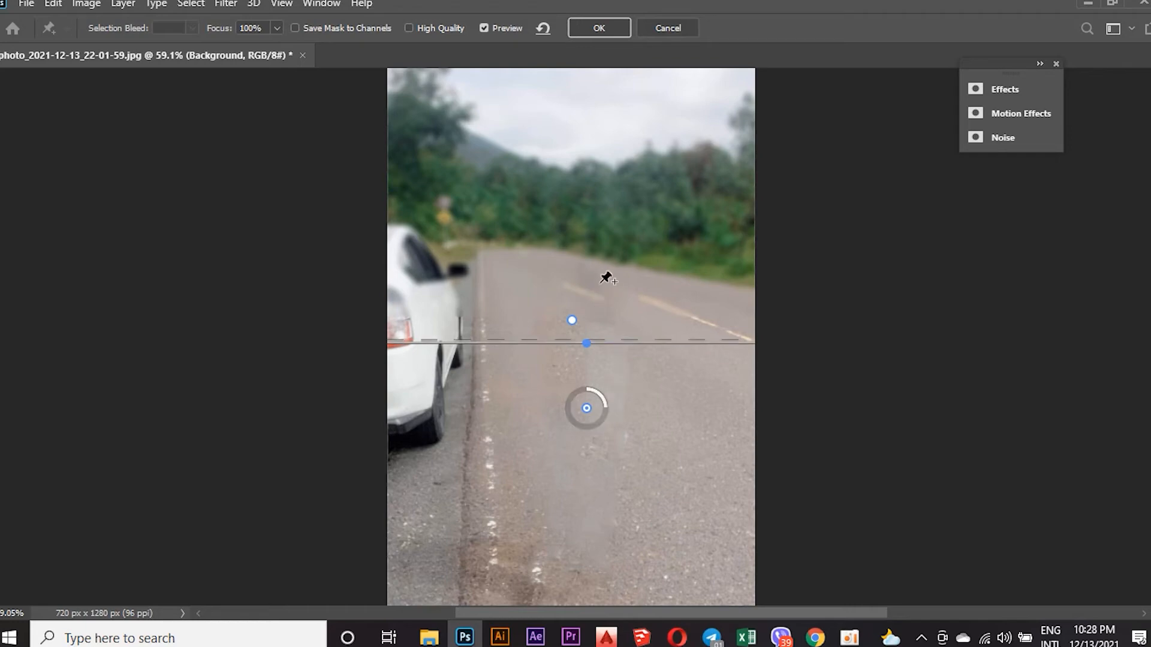
{"action": "scroll", "coordinate": [586, 341], "scroll_direction": "down", "scroll_amount": 2}
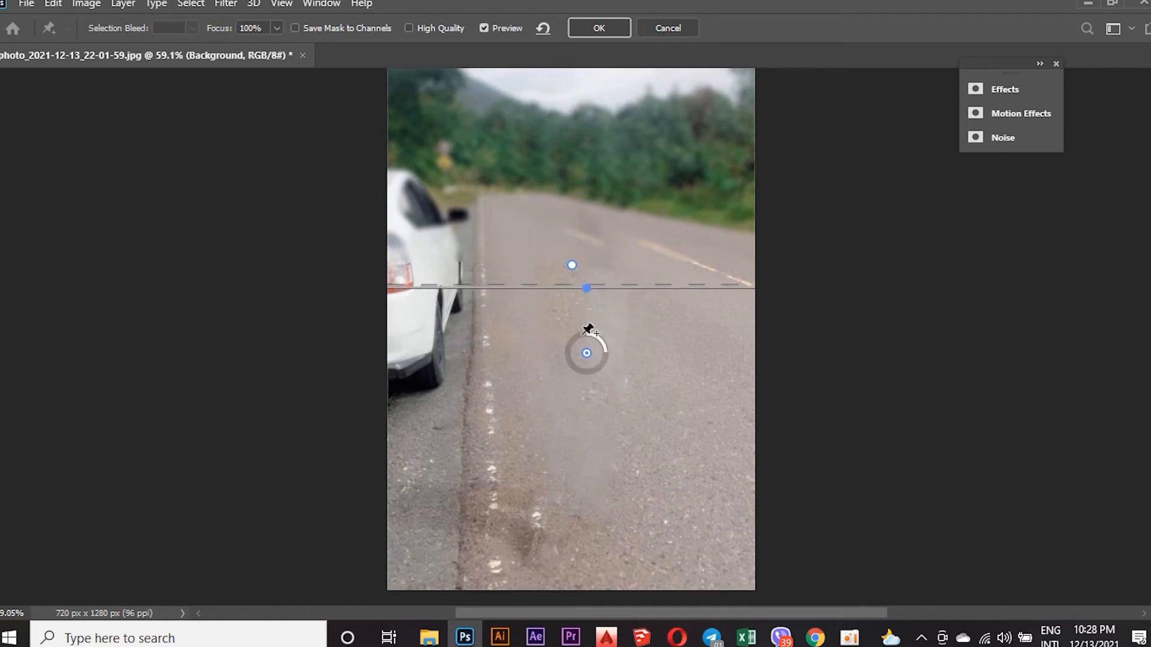
{"action": "left_click_drag", "start_coordinate": [582, 357], "coordinate": [592, 432]}
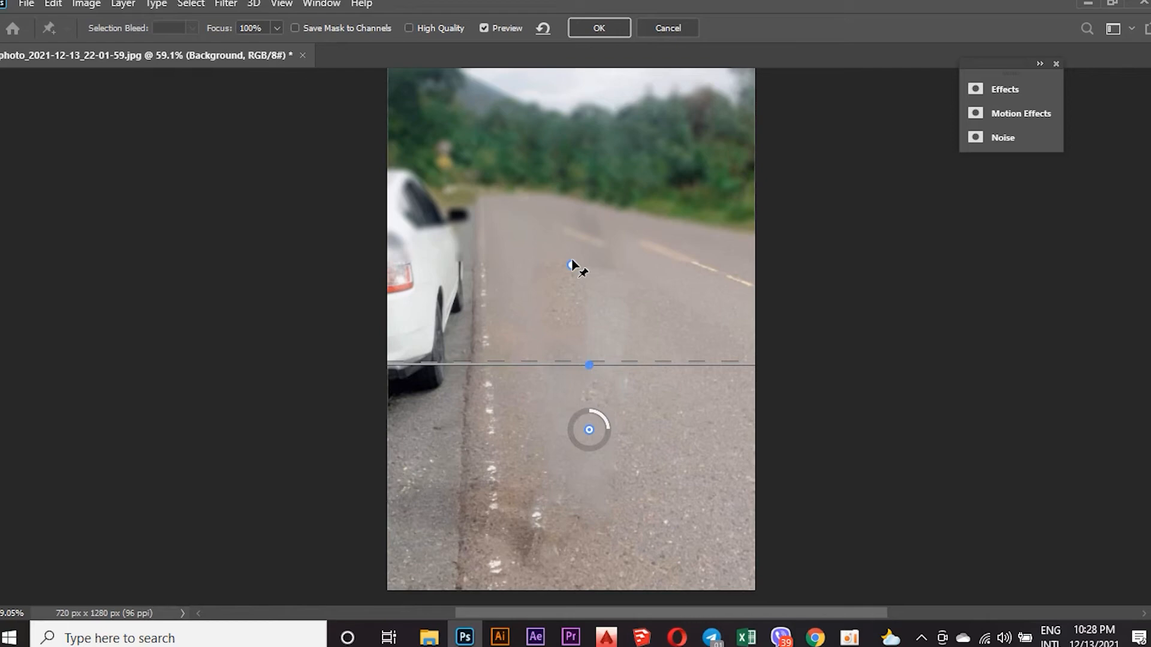
{"action": "left_click", "coordinate": [596, 28]}
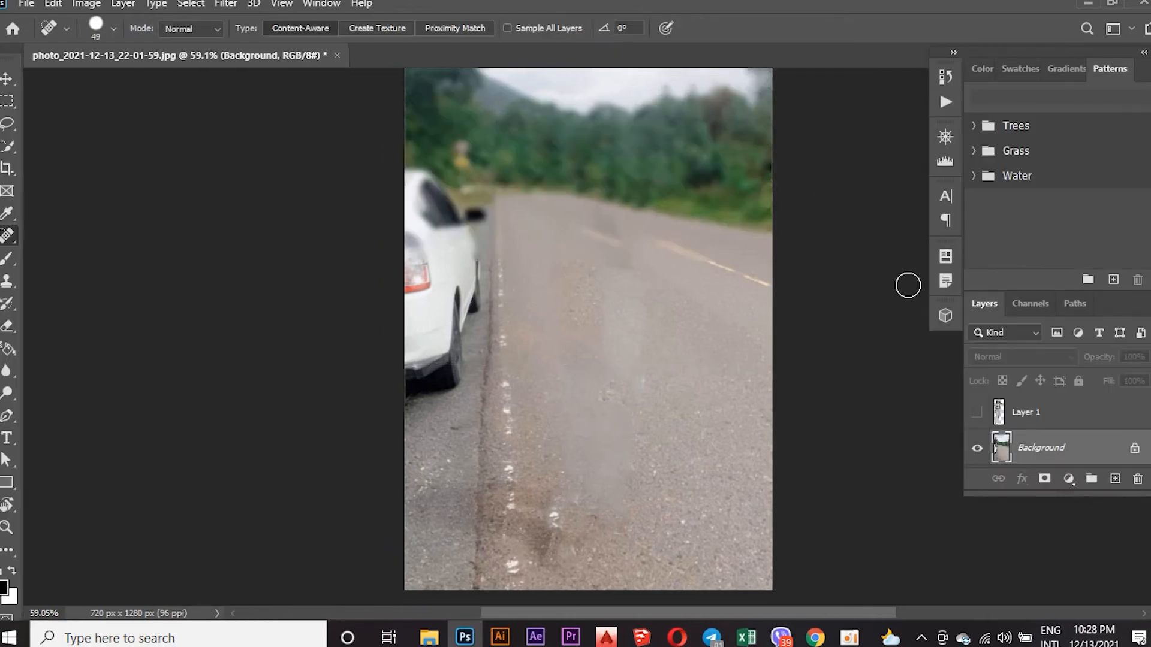
Show Layer 1 with the woman over the blurred background and check the whole composite.
{"action": "left_click", "coordinate": [977, 413]}
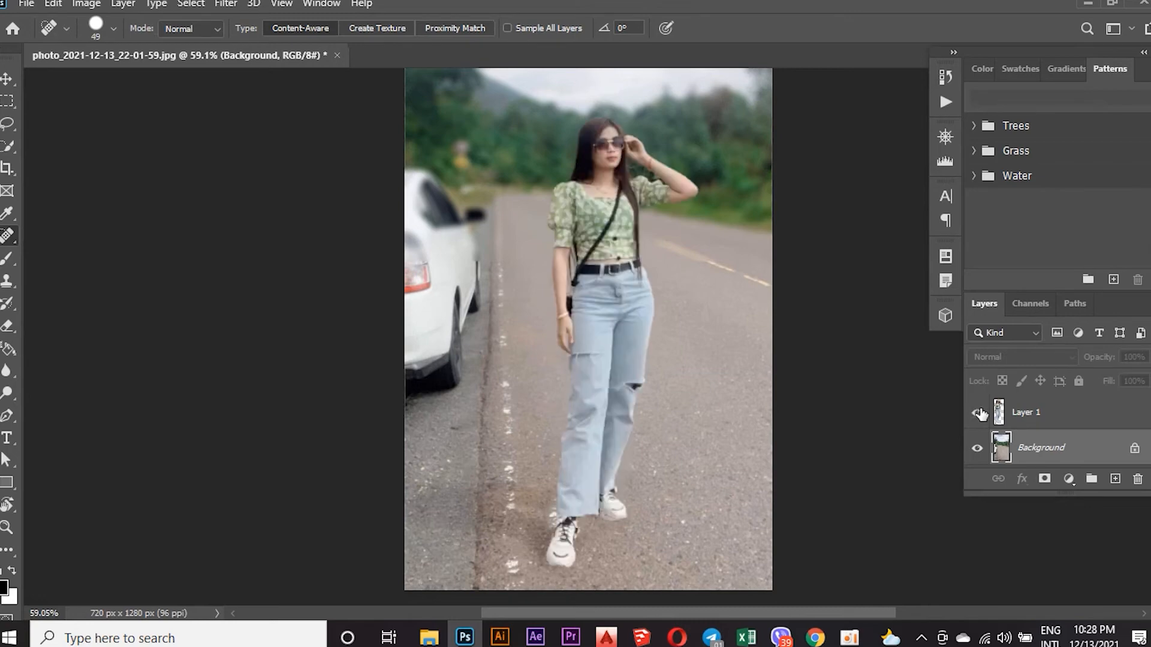
{"action": "scroll", "coordinate": [705, 322], "scroll_direction": "up", "scroll_amount": 4}
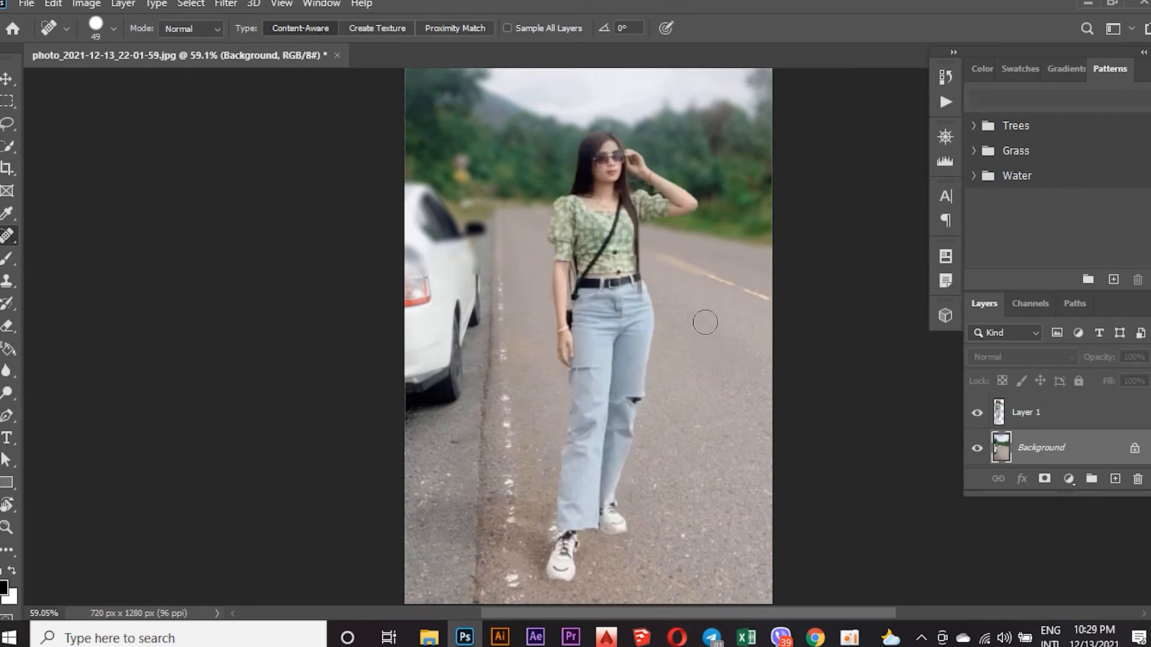
{"action": "scroll", "coordinate": [705, 323], "scroll_direction": "down", "scroll_amount": 5}
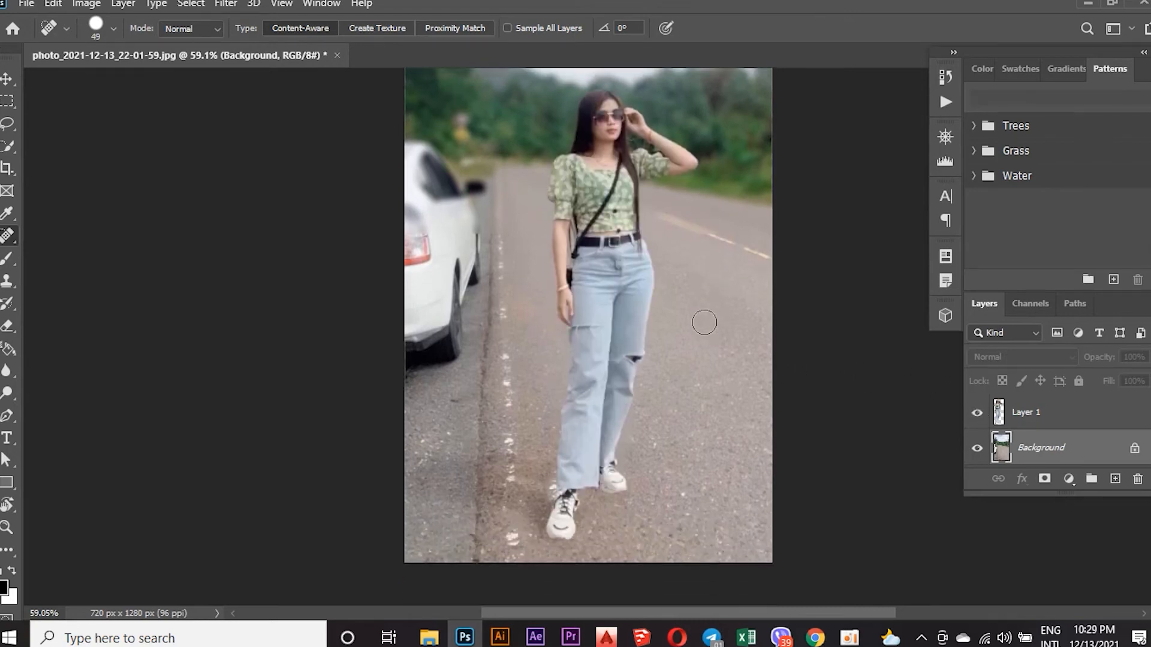
{"action": "scroll", "coordinate": [704, 323], "scroll_direction": "up", "scroll_amount": 3}
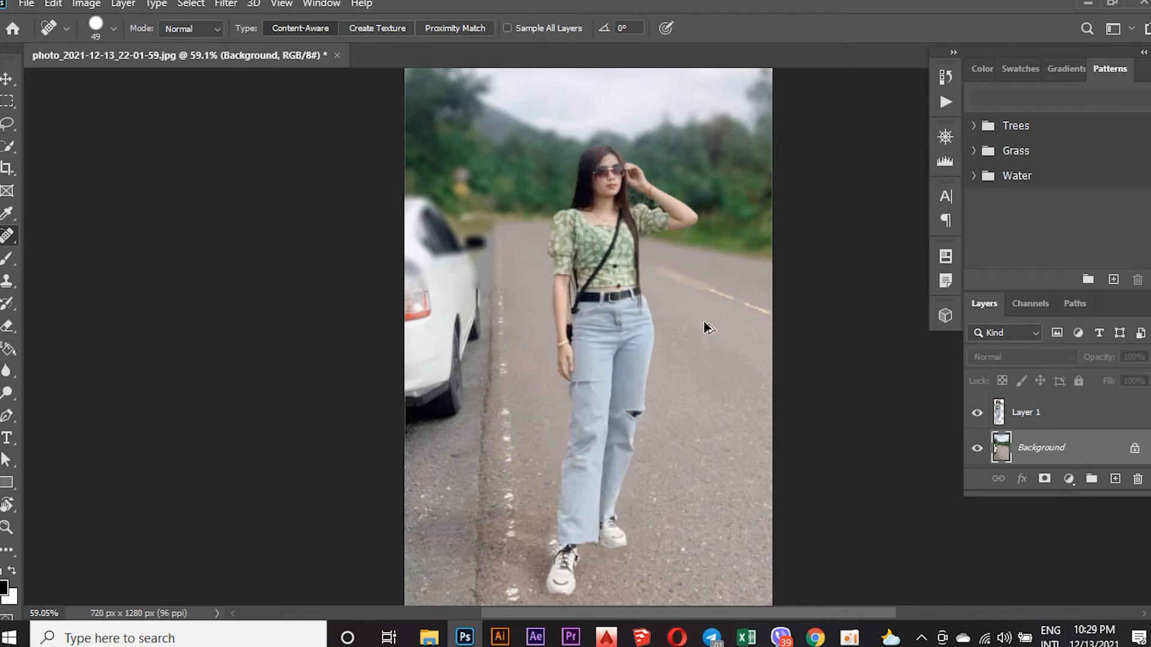
Stamp the visible image into a new layer directly above the Background and select Layer 1.
{"action": "key", "text": "ctrl+j"}
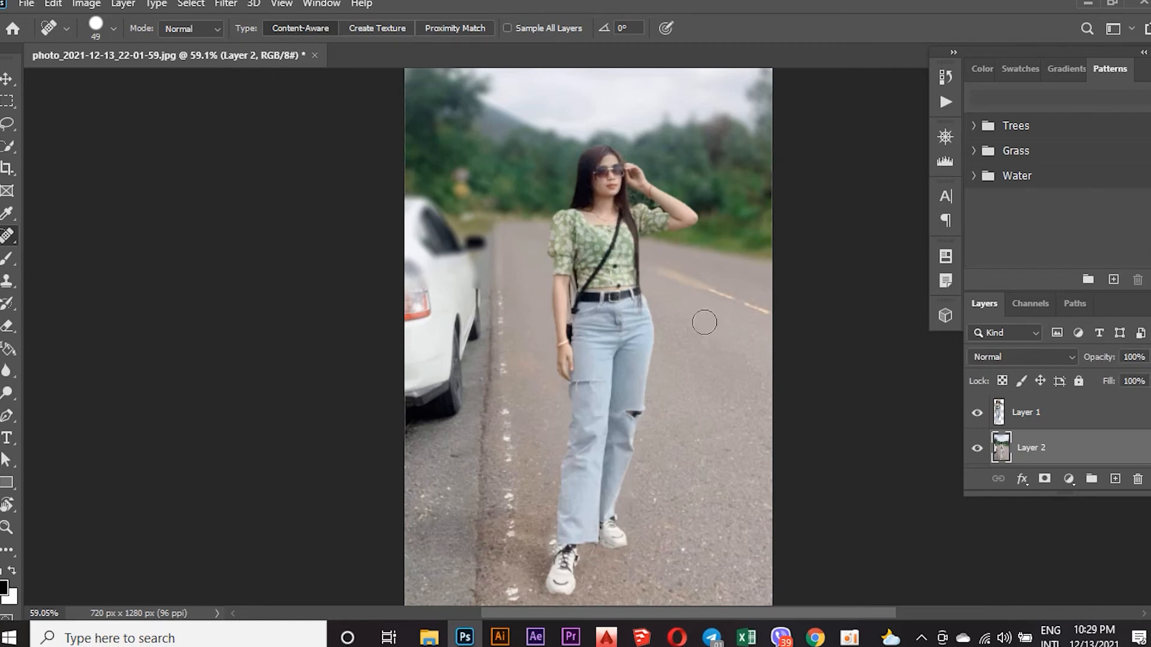
{"action": "scroll", "coordinate": [1037, 437], "scroll_direction": "down", "scroll_amount": 1}
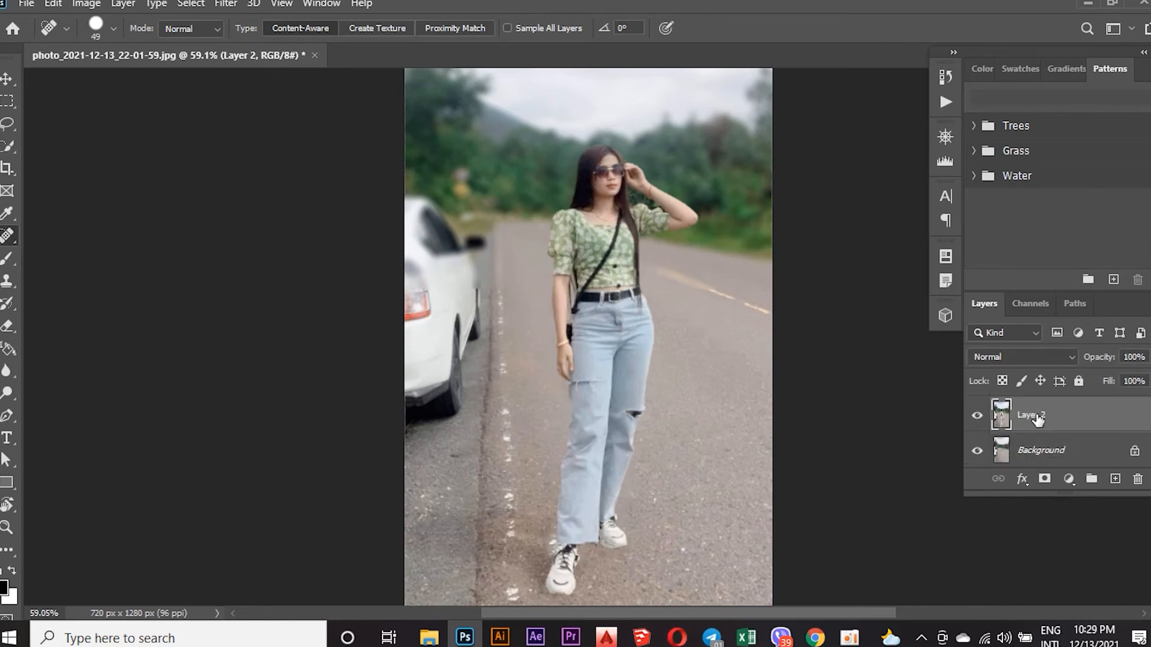
{"action": "scroll", "coordinate": [1037, 419], "scroll_direction": "up", "scroll_amount": 1}
{"action": "left_click", "coordinate": [1037, 420]}
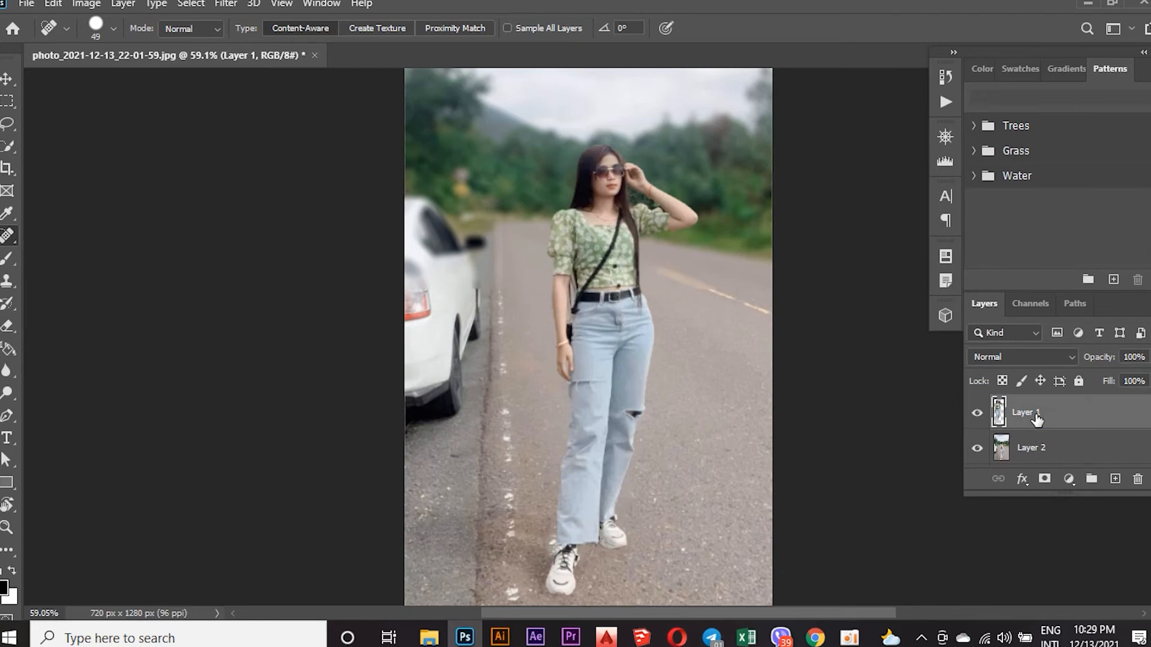
{"action": "key", "text": "ctrl+alt+shift+c"}
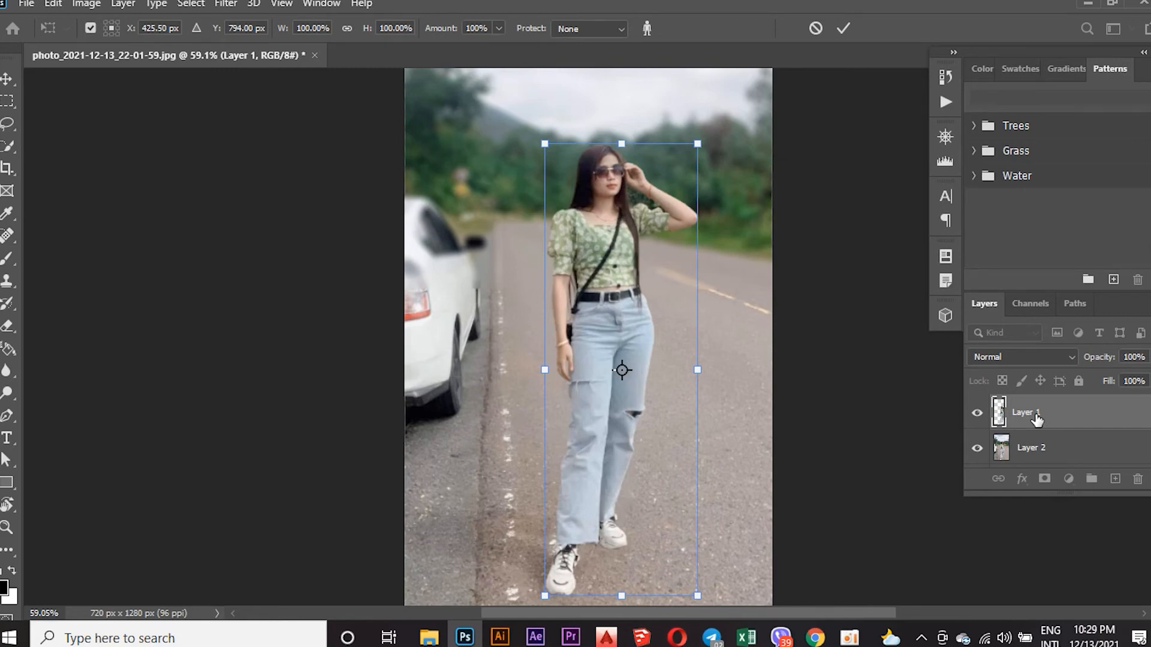
{"action": "key", "text": "Return"}
{"action": "key", "text": "j"}
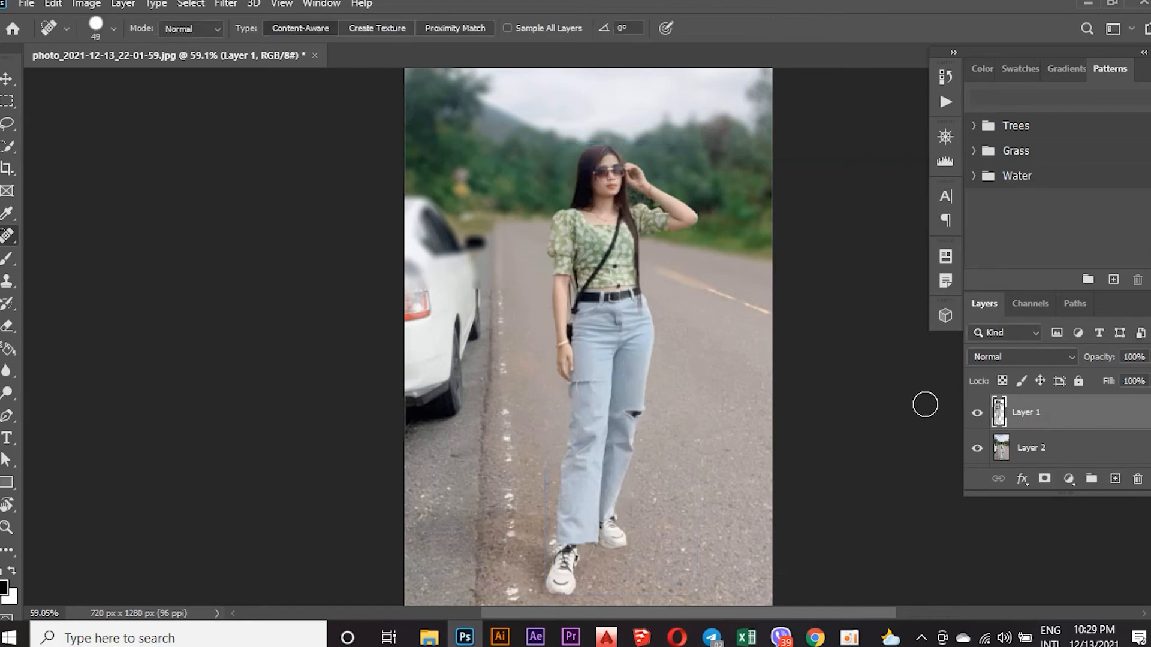
Shift the woman's cutout on Layer 1 to the left with the Move tool and return it to its original place.
{"action": "left_click", "coordinate": [7, 79]}
{"action": "left_click_drag", "start_coordinate": [595, 273], "coordinate": [575, 269]}
{"action": "key", "text": "ctrl+a"}
{"action": "key", "text": "ctrl+d"}
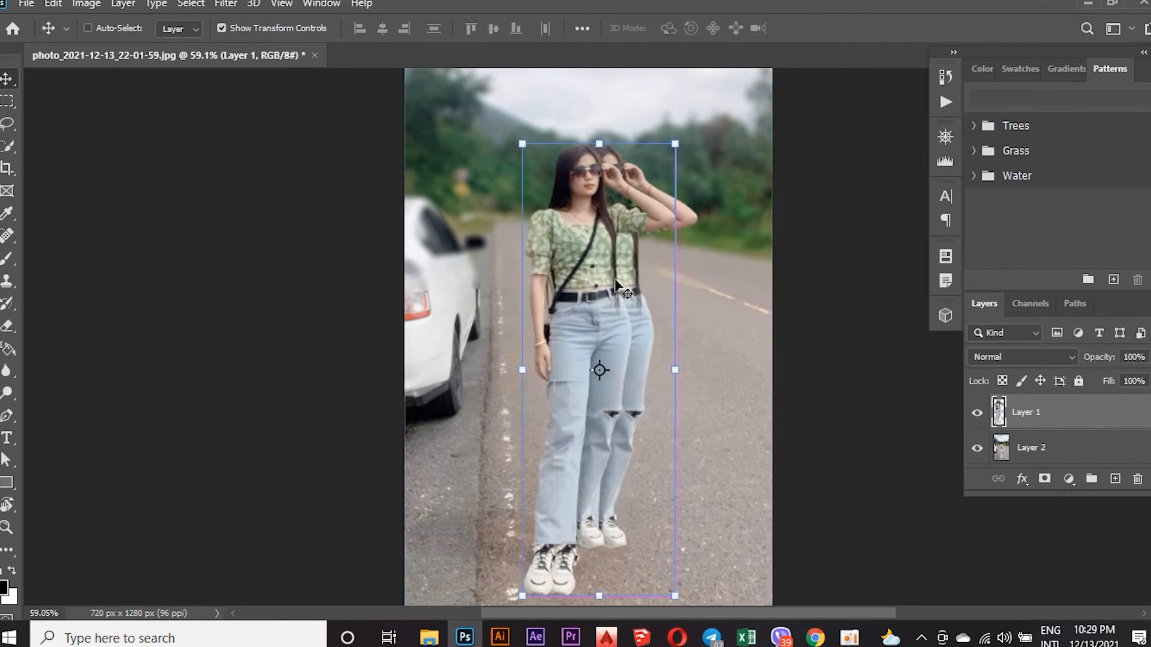
{"action": "left_click_drag", "start_coordinate": [602, 276], "coordinate": [623, 276]}
Select Layer 2 and shift it up and to the right beneath the woman's cutout.
{"action": "scroll", "coordinate": [1037, 424], "scroll_direction": "down", "scroll_amount": 1}
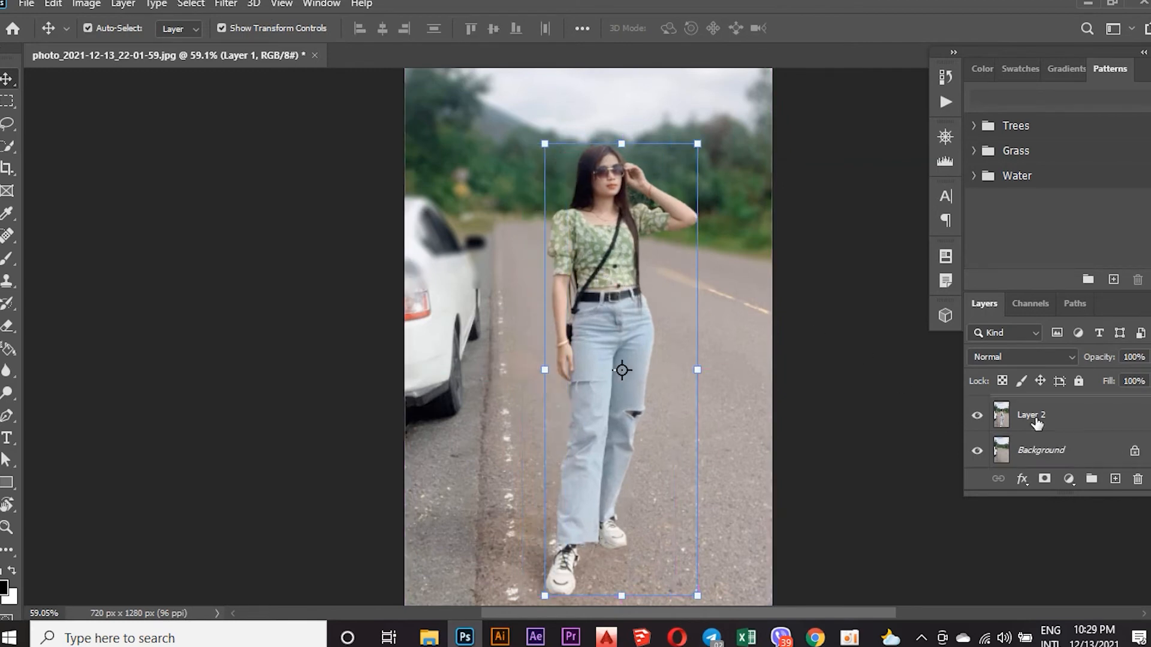
{"action": "scroll", "coordinate": [1036, 423], "scroll_direction": "up", "scroll_amount": 1}
{"action": "scroll", "coordinate": [1039, 423], "scroll_direction": "down", "scroll_amount": 1}
{"action": "scroll", "coordinate": [1039, 423], "scroll_direction": "up", "scroll_amount": 1}
{"action": "left_click", "coordinate": [1036, 448]}
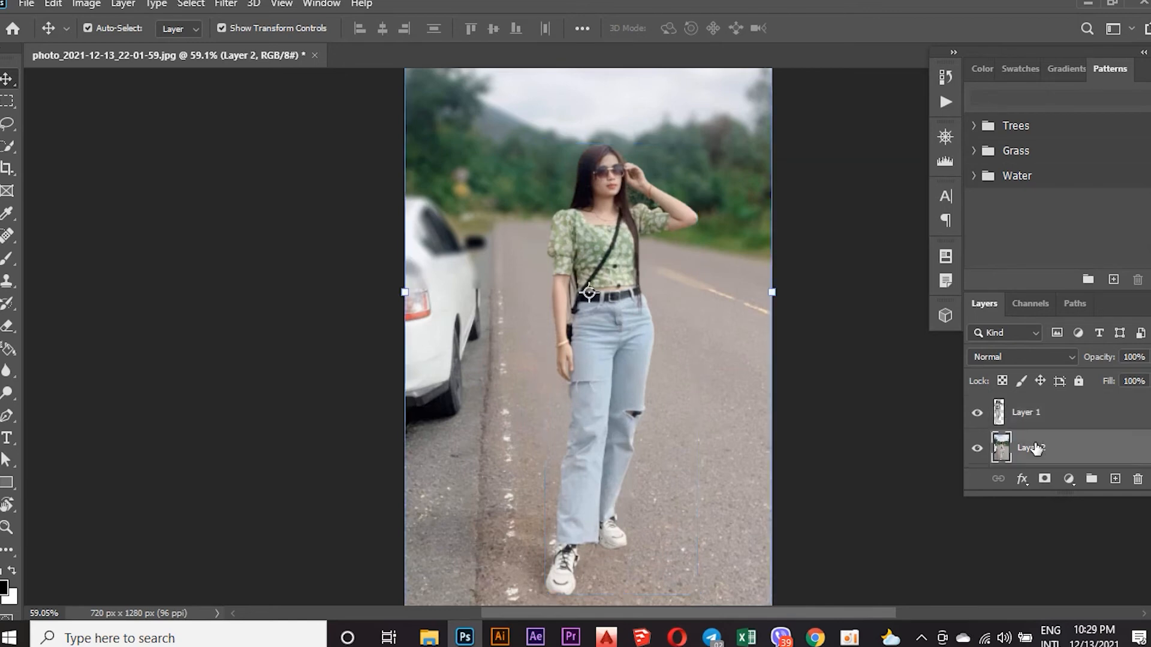
{"action": "scroll", "coordinate": [1036, 447], "scroll_direction": "down", "scroll_amount": 1}
{"action": "scroll", "coordinate": [1035, 447], "scroll_direction": "up", "scroll_amount": 1}
{"action": "left_click_drag", "start_coordinate": [693, 352], "coordinate": [734, 336]}
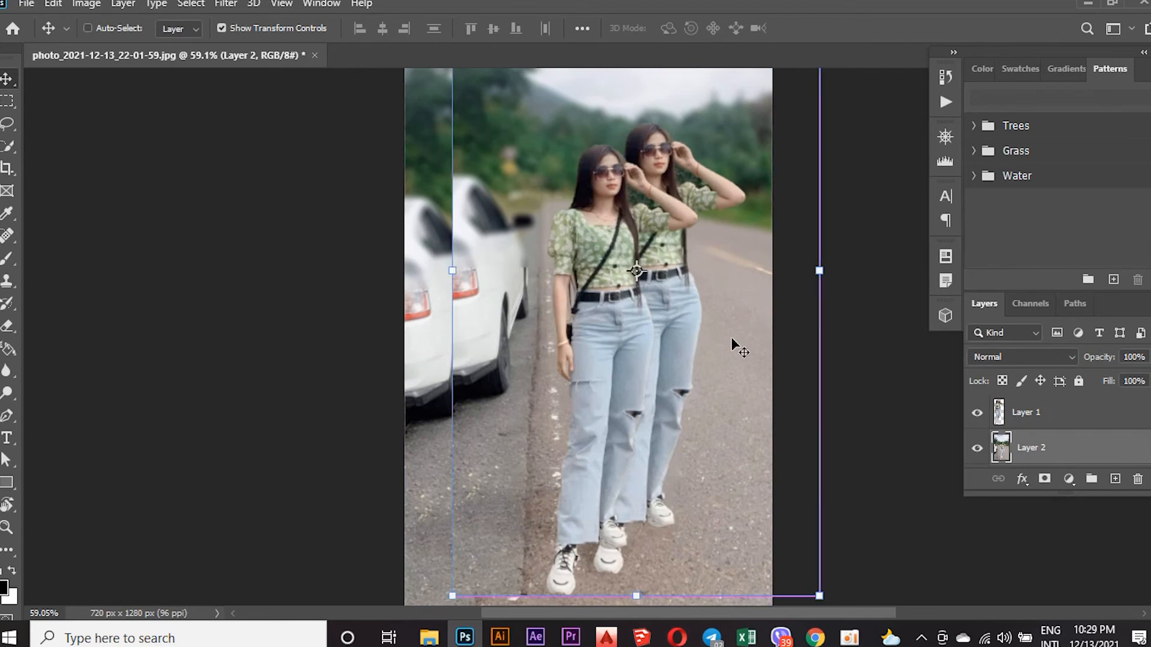
Undo the move and the creation of Layer 2, and select the woman's Layer 1.
{"action": "key", "text": "ctrl+z"}
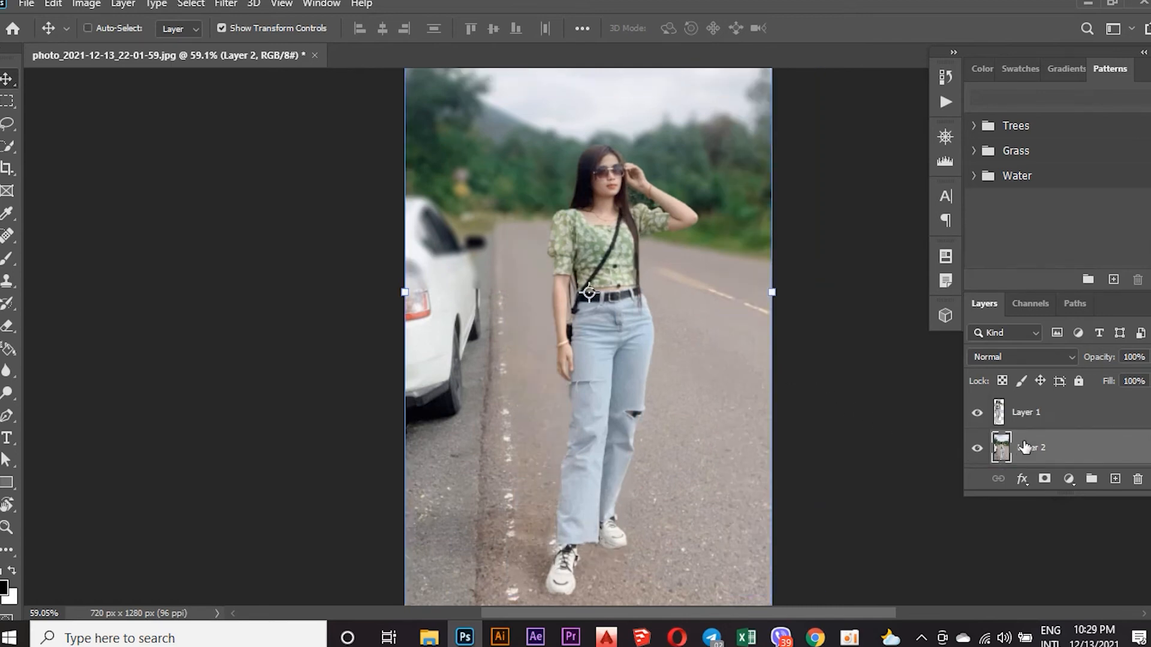
{"action": "key", "text": "ctrl+z"}
{"action": "key", "text": "ctrl+z"}
{"action": "scroll", "coordinate": [1023, 414], "scroll_direction": "down", "scroll_amount": 1}
{"action": "left_click", "coordinate": [623, 302]}
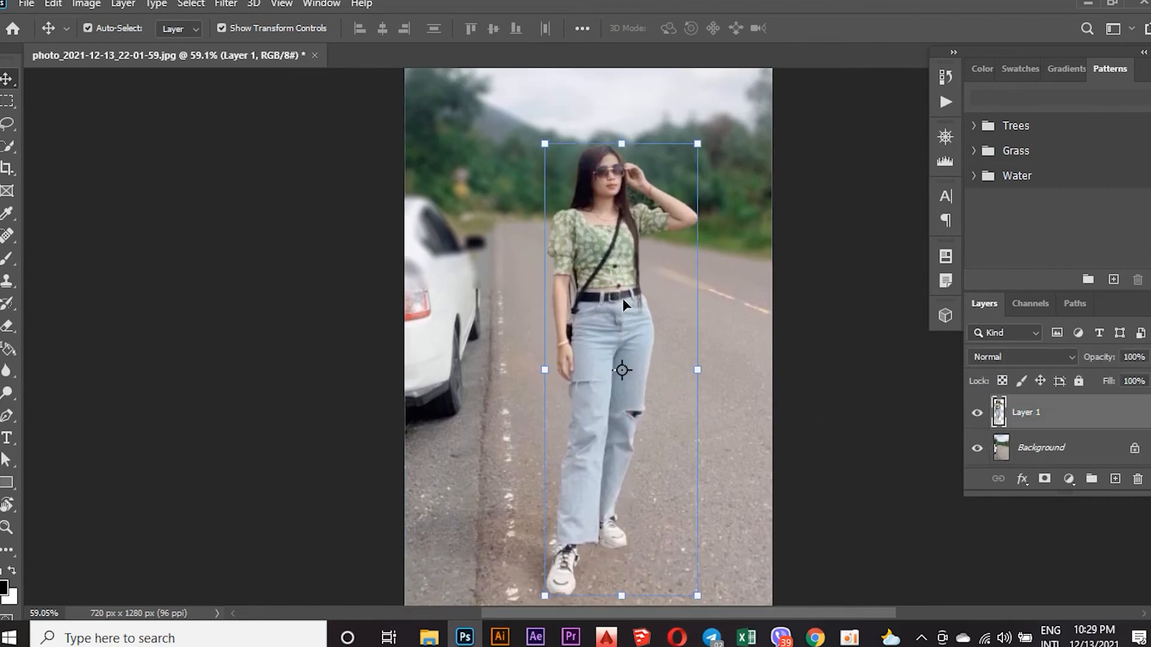
{"action": "key", "text": "ctrl"}
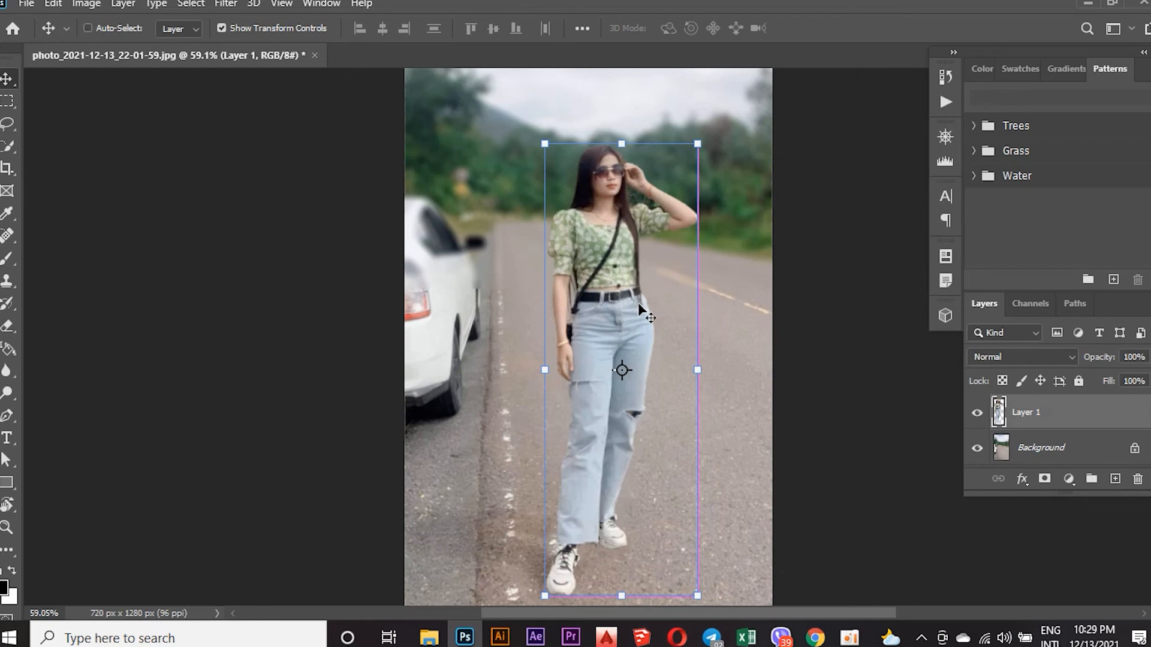
{"action": "key", "text": "ctrl+alt+shift+c"}
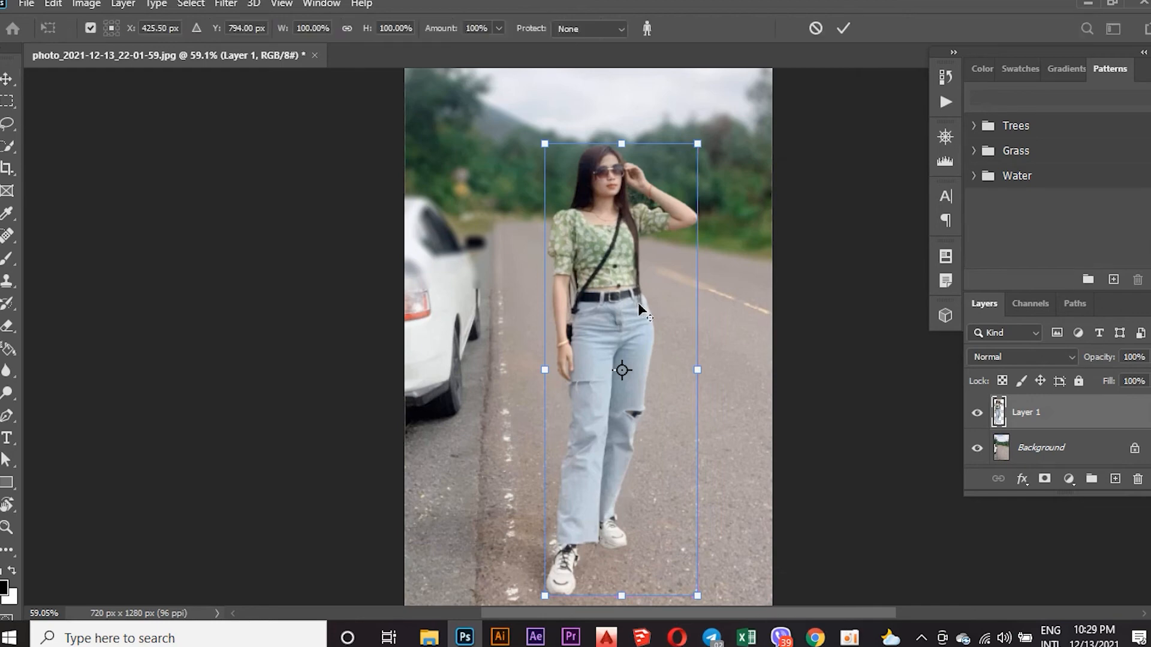
{"action": "scroll", "coordinate": [873, 410], "scroll_direction": "down", "scroll_amount": 1}
{"action": "scroll", "coordinate": [1041, 436], "scroll_direction": "down", "scroll_amount": 2}
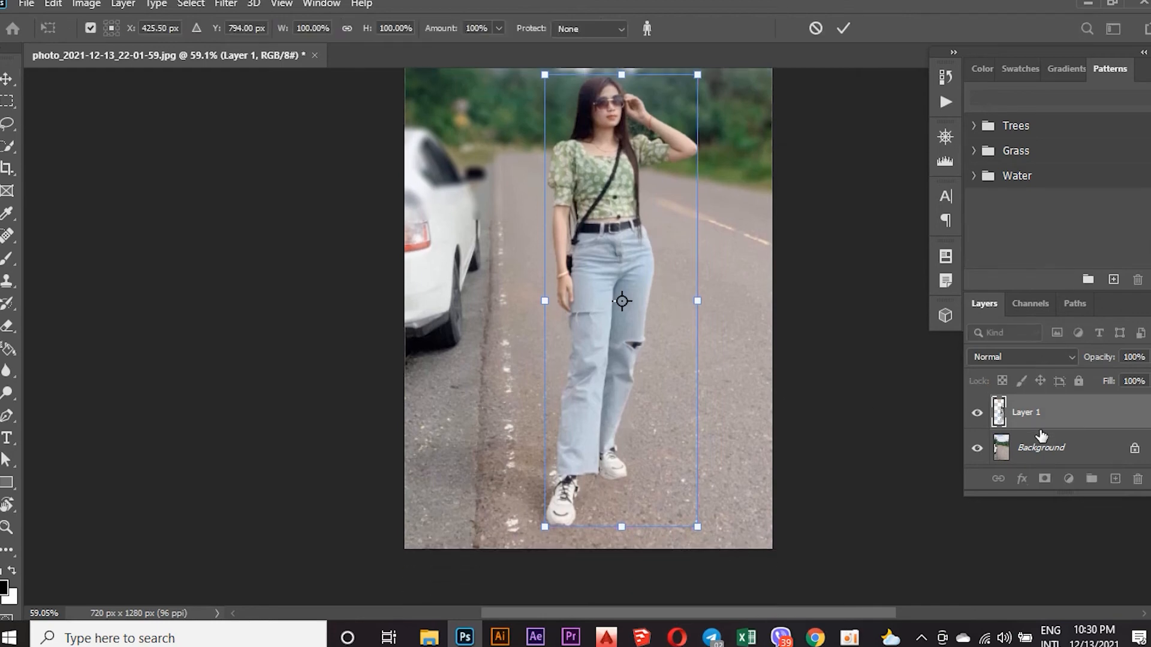
{"action": "scroll", "coordinate": [1042, 435], "scroll_direction": "up", "scroll_amount": 3}
{"action": "scroll", "coordinate": [1042, 436], "scroll_direction": "down", "scroll_amount": 2}
{"action": "scroll", "coordinate": [1040, 432], "scroll_direction": "up", "scroll_amount": 3}
{"action": "key", "text": "Return"}
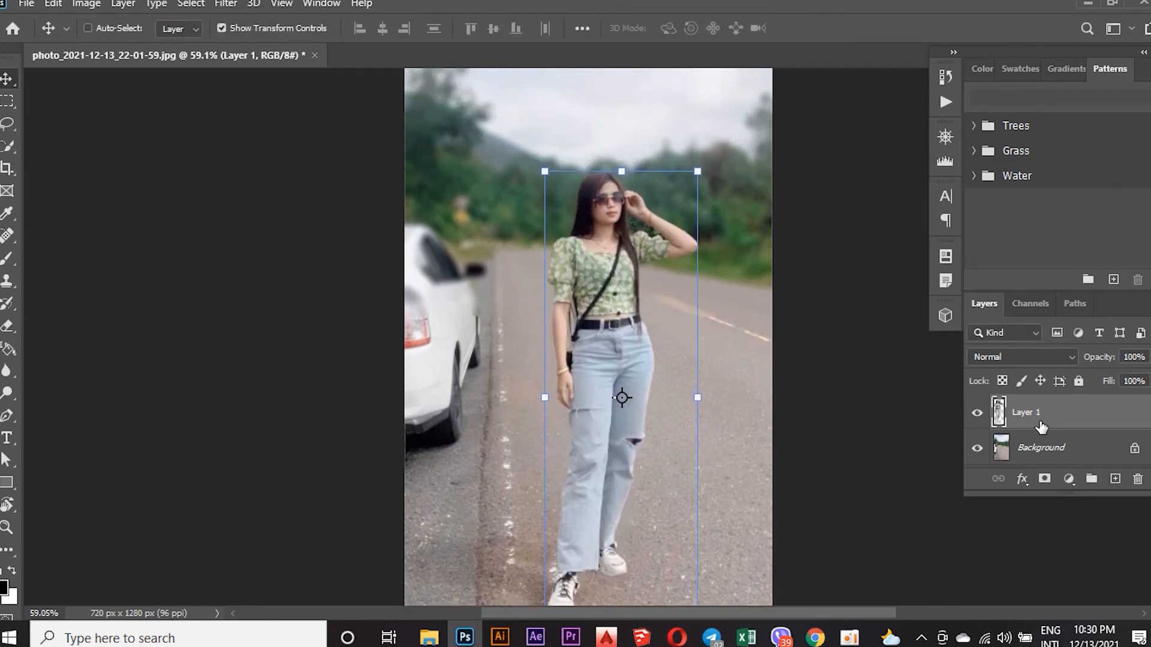
Stamp all visible layers into a new layer above Layer 1 and open the Camera Raw Filter for it.
{"action": "key", "text": "ctrl+alt+shift+e"}
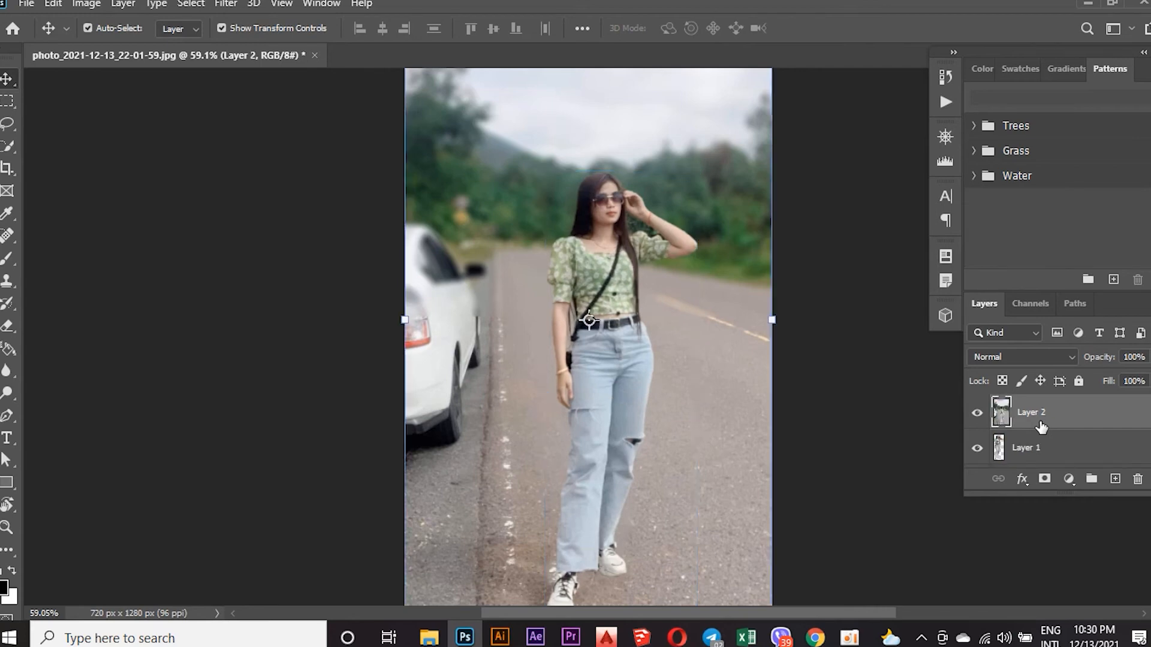
{"action": "scroll", "coordinate": [689, 297], "scroll_direction": "down", "scroll_amount": 1}
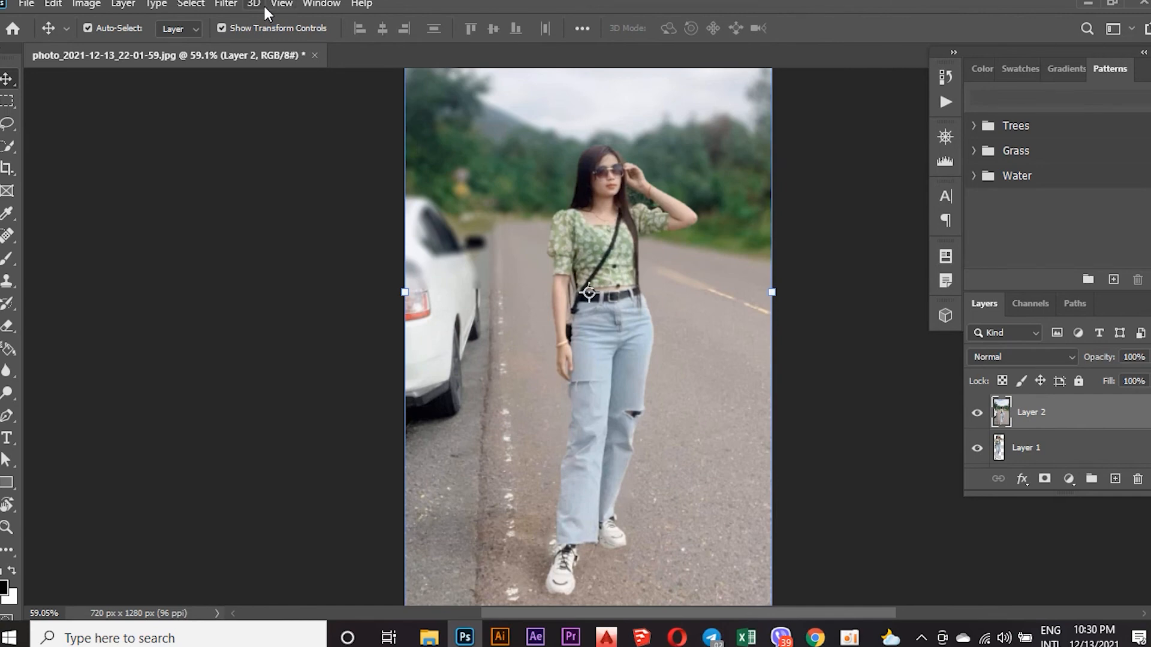
{"action": "left_click", "coordinate": [226, 4]}
{"action": "mouse_move", "coordinate": [253, 5]}
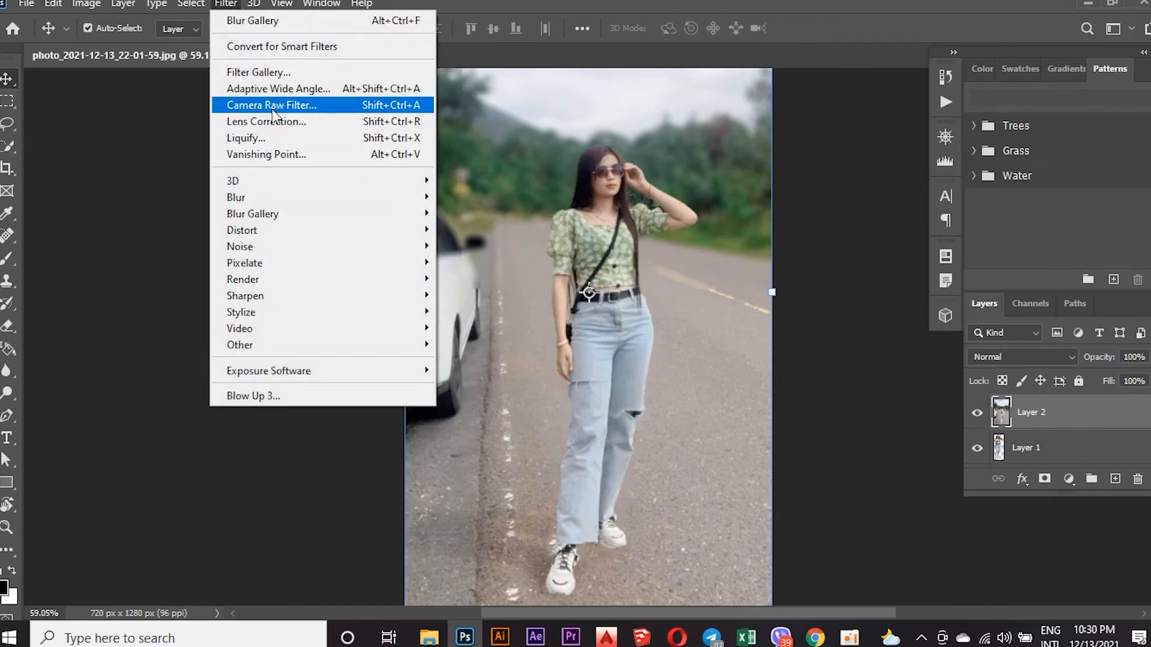
{"action": "left_click", "coordinate": [271, 105]}
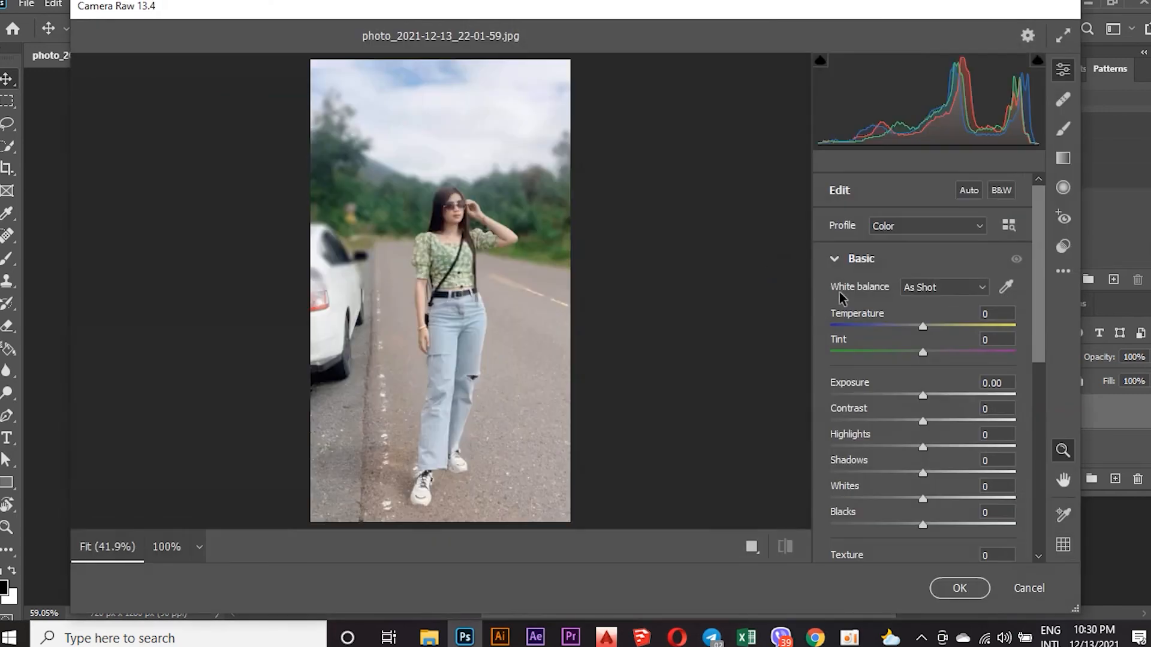
Set the Camera Raw Temperature to +8, Tint to -7 and Exposure to +0.35.
{"action": "left_click_drag", "start_coordinate": [922, 327], "coordinate": [930, 329]}
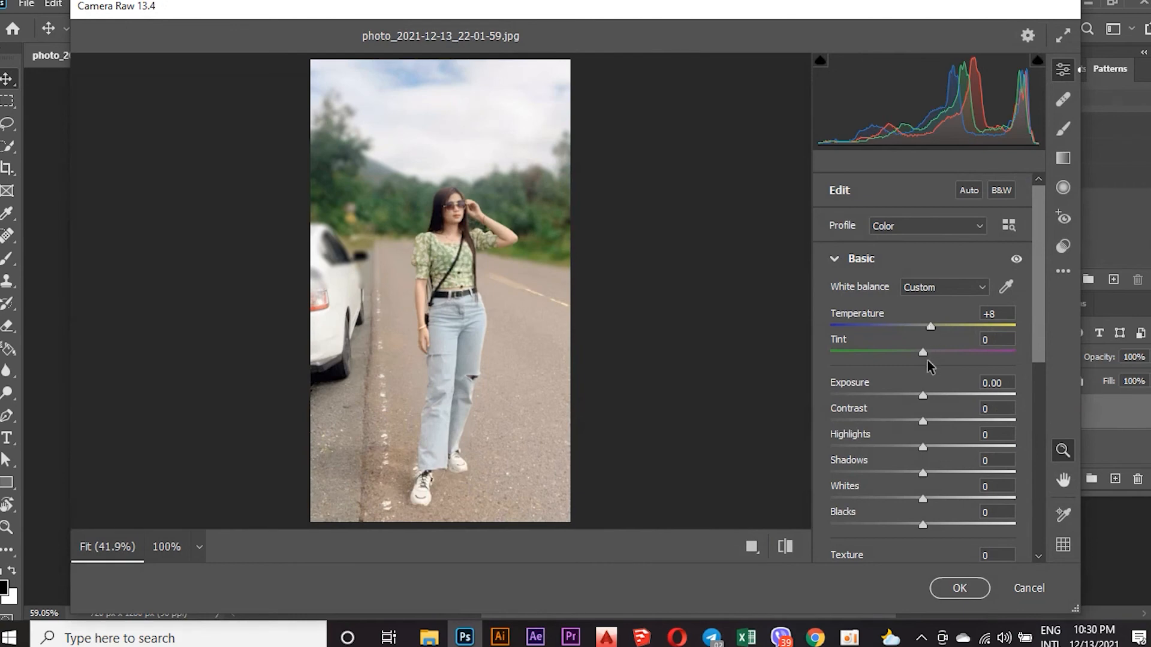
{"action": "left_click_drag", "start_coordinate": [920, 353], "coordinate": [915, 353]}
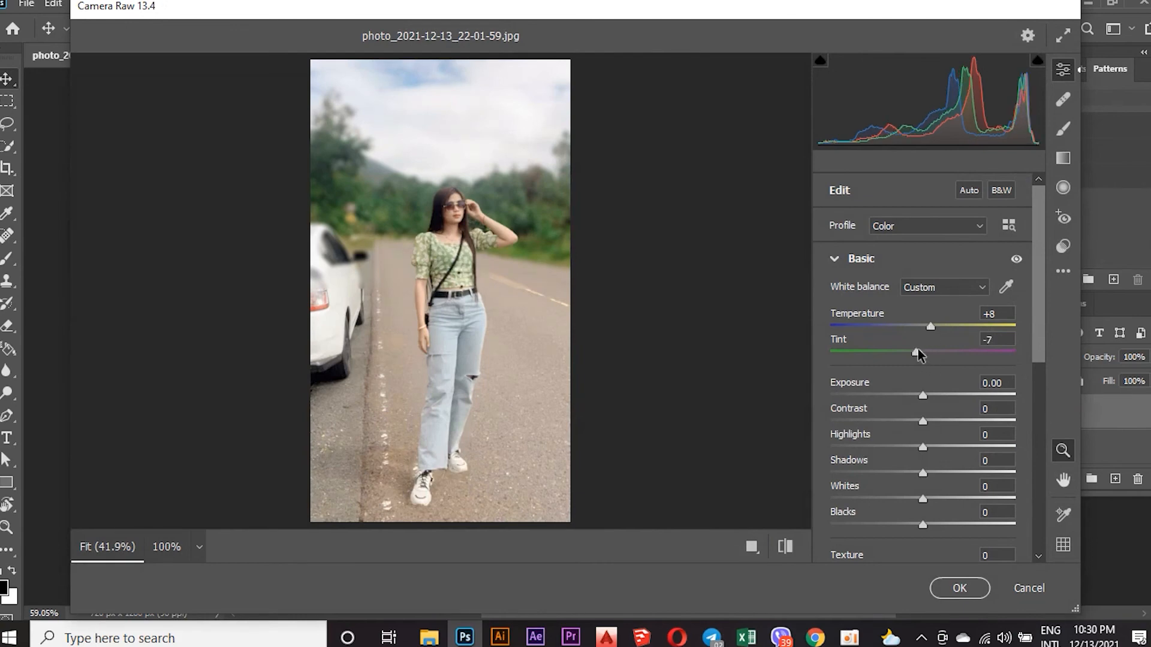
{"action": "left_click_drag", "start_coordinate": [925, 399], "coordinate": [931, 399]}
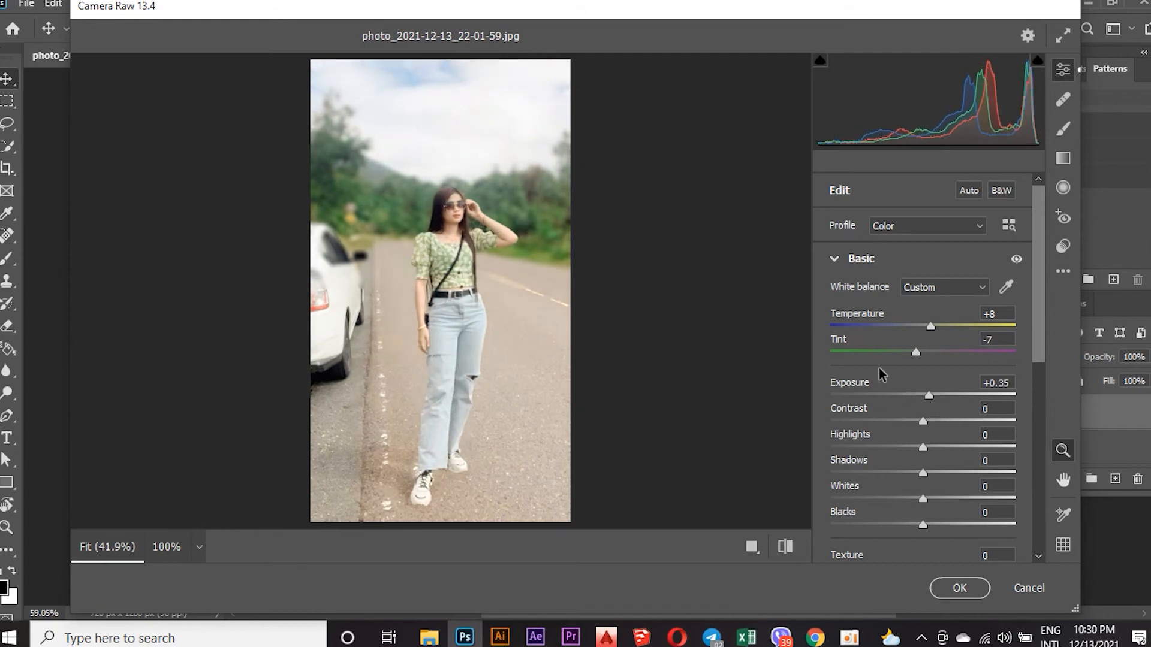
Set Shadows to +8 in the Basic adjustments of the Camera Raw Filter.
{"action": "scroll", "coordinate": [881, 367], "scroll_direction": "down", "scroll_amount": 5}
{"action": "scroll", "coordinate": [893, 290], "scroll_direction": "up", "scroll_amount": 4}
{"action": "scroll", "coordinate": [908, 303], "scroll_direction": "up", "scroll_amount": 1}
{"action": "scroll", "coordinate": [919, 334], "scroll_direction": "down", "scroll_amount": 4}
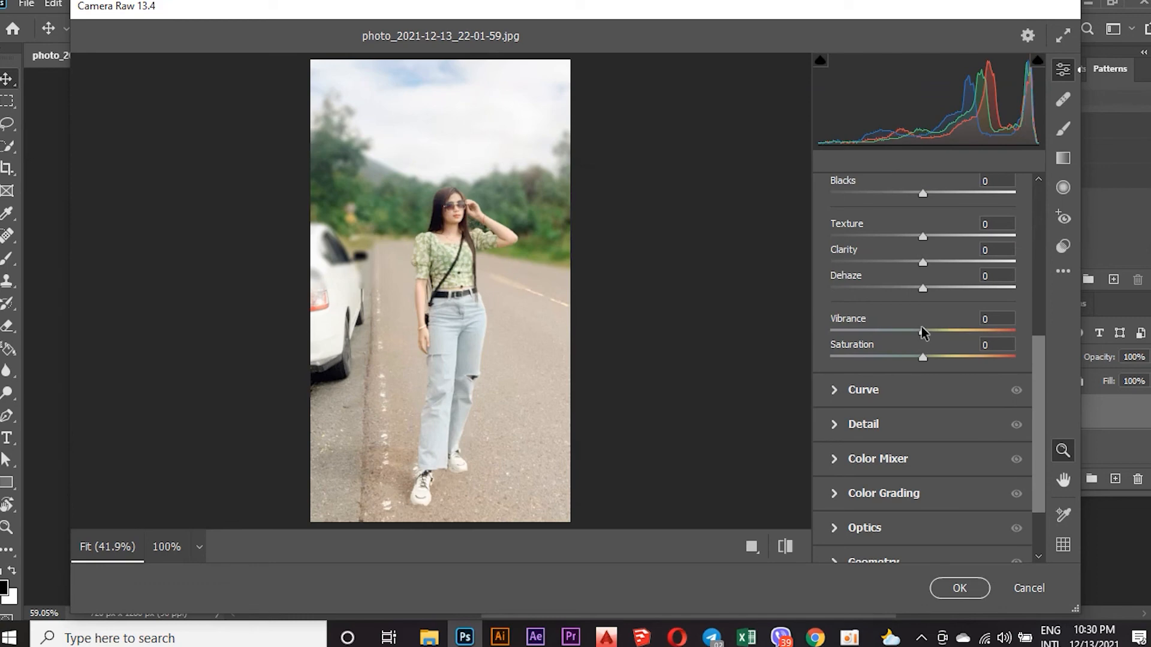
{"action": "scroll", "coordinate": [923, 333], "scroll_direction": "up", "scroll_amount": 2}
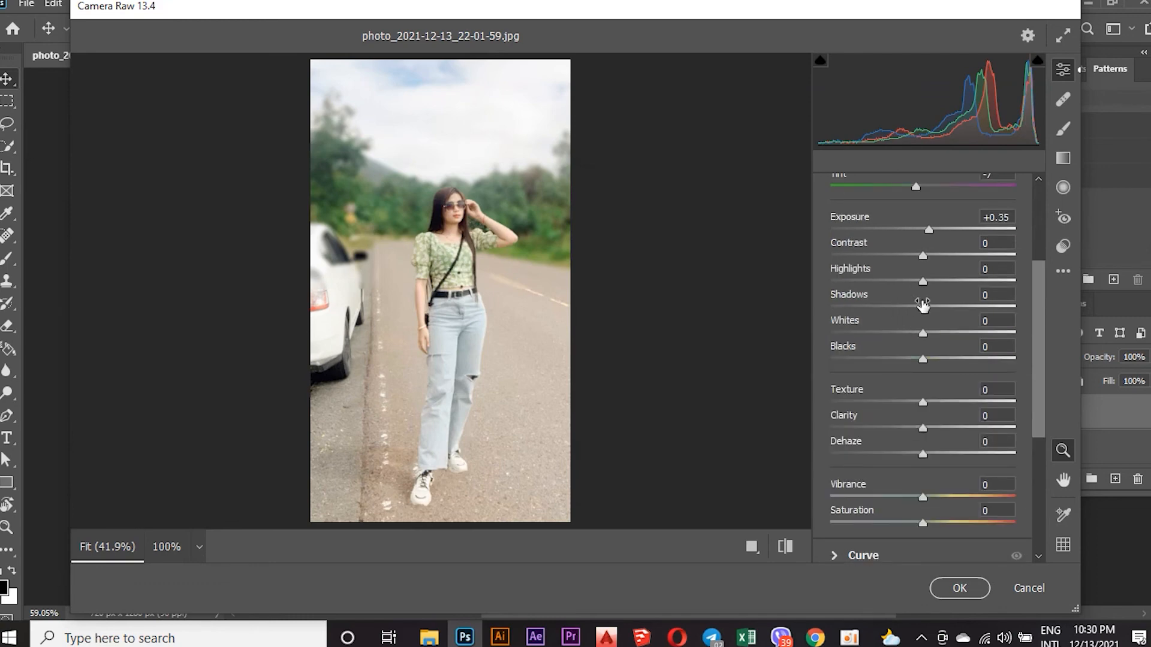
{"action": "left_click_drag", "start_coordinate": [923, 310], "coordinate": [932, 311]}
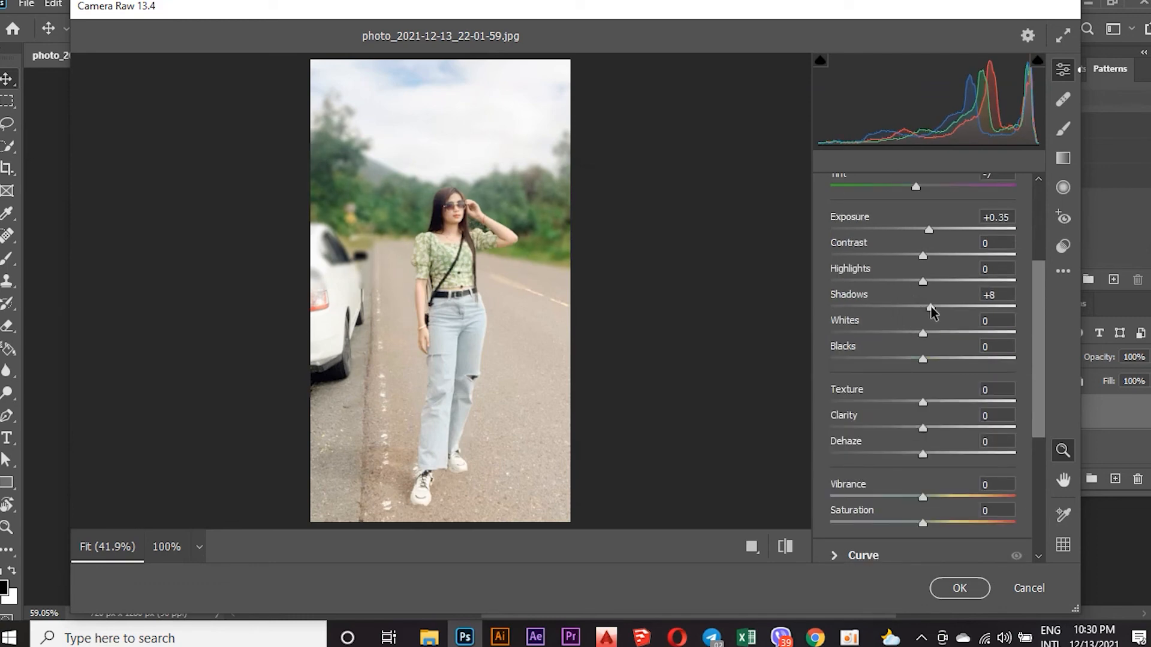
Set the photo's Vibrance to +17 and Saturation to +13 in the Camera Raw Filter.
{"action": "scroll", "coordinate": [927, 321], "scroll_direction": "down", "scroll_amount": 5}
{"action": "scroll", "coordinate": [928, 324], "scroll_direction": "up", "scroll_amount": 4}
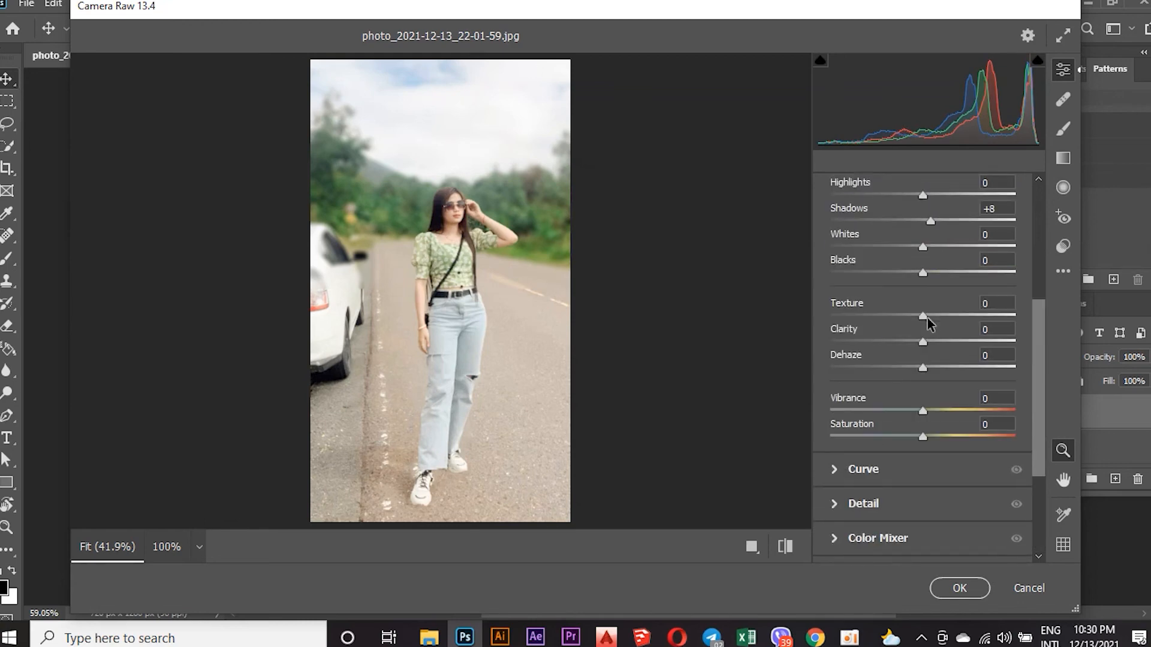
{"action": "left_click_drag", "start_coordinate": [924, 411], "coordinate": [928, 412]}
{"action": "left_click_drag", "start_coordinate": [924, 438], "coordinate": [942, 414]}
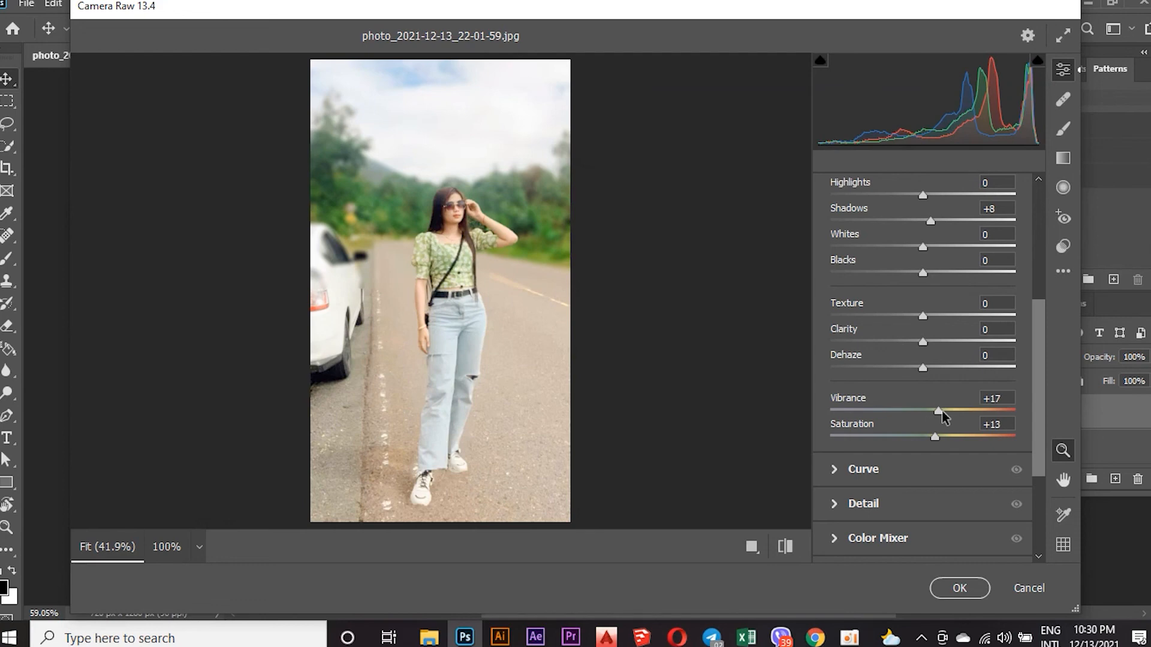
Set Dehaze to +18 and Clarity to +14, and apply the Camera Raw Filter to the merged layer.
{"action": "left_click_drag", "start_coordinate": [923, 372], "coordinate": [939, 372]}
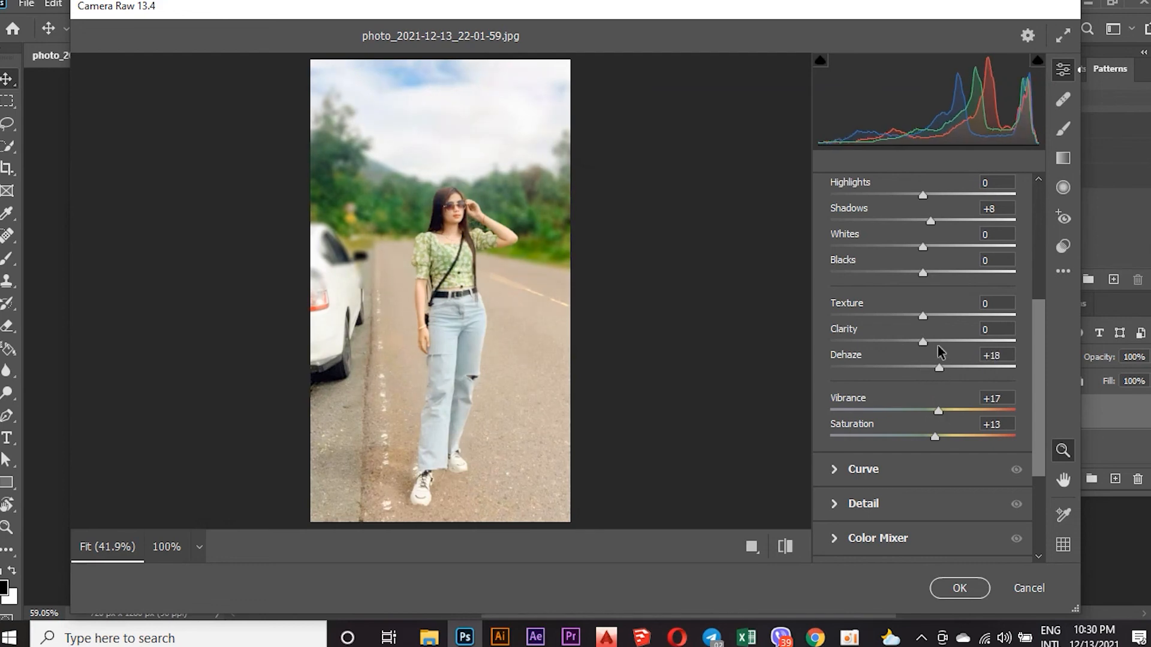
{"action": "left_click_drag", "start_coordinate": [923, 346], "coordinate": [937, 347]}
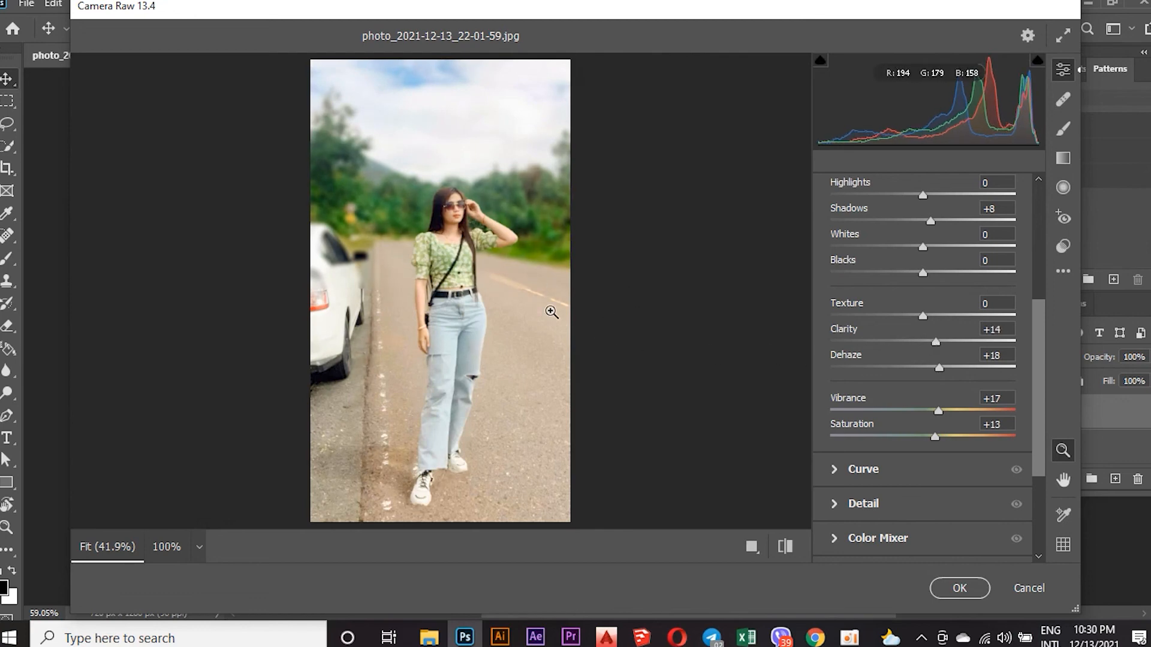
{"action": "left_click", "coordinate": [480, 223]}
{"action": "left_click", "coordinate": [957, 587]}
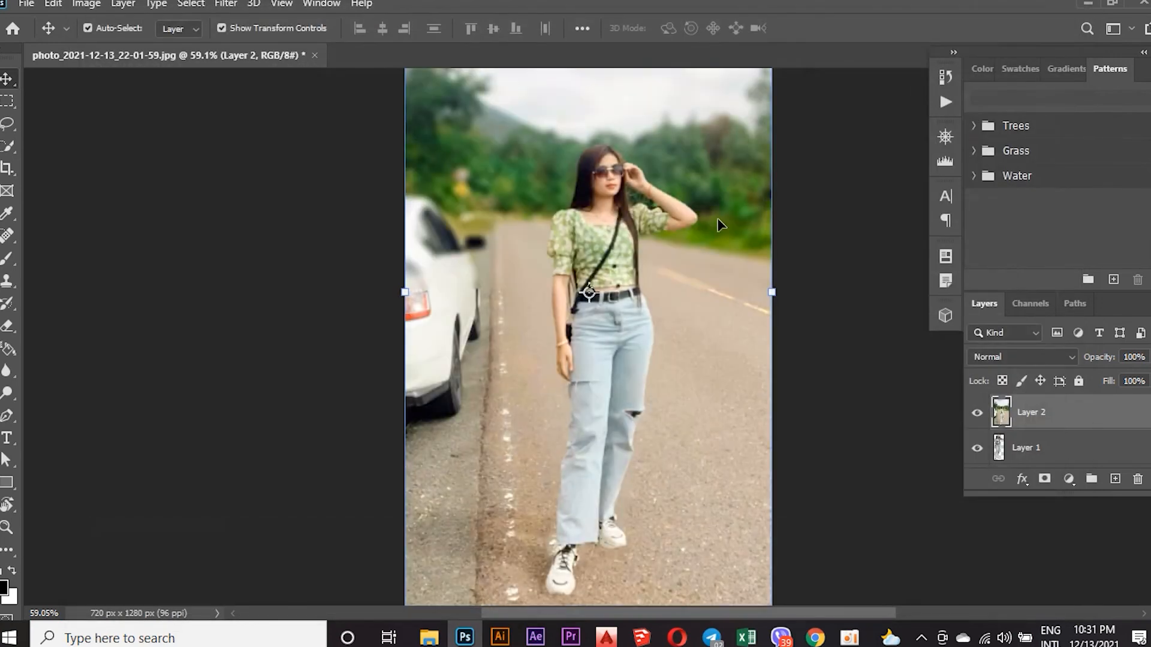
Deselect Layer 2 and examine the whole graded photo without transform controls.
{"action": "scroll", "coordinate": [707, 288], "scroll_direction": "down", "scroll_amount": 2}
{"action": "scroll", "coordinate": [708, 296], "scroll_direction": "down", "scroll_amount": 2}
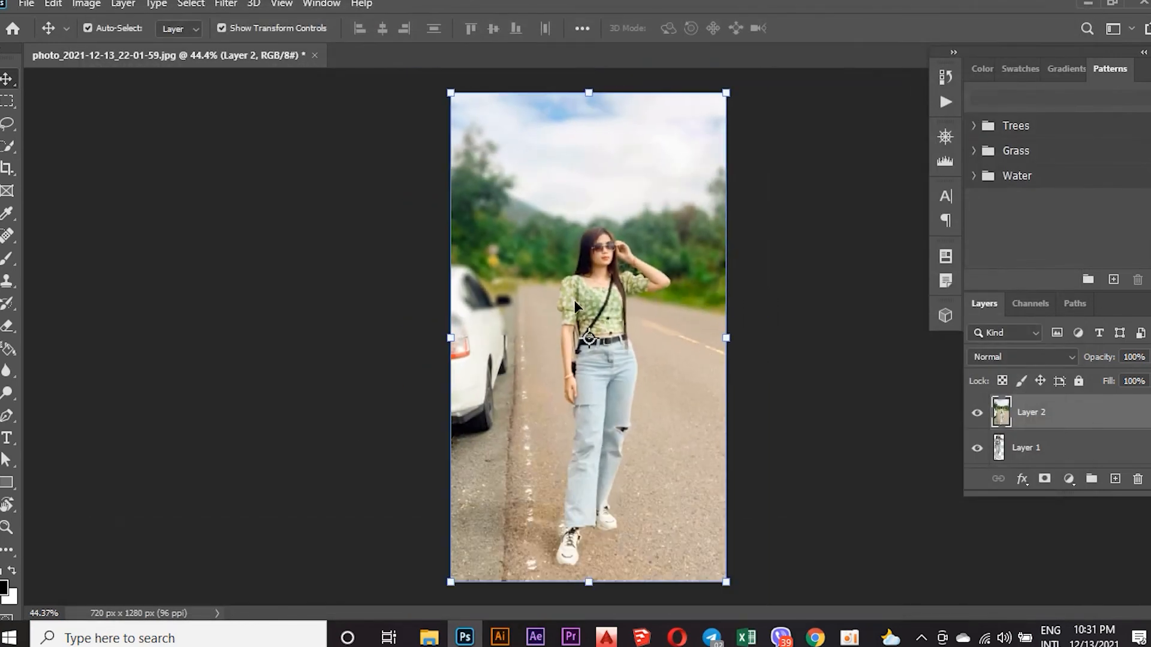
{"action": "left_click", "coordinate": [365, 172]}
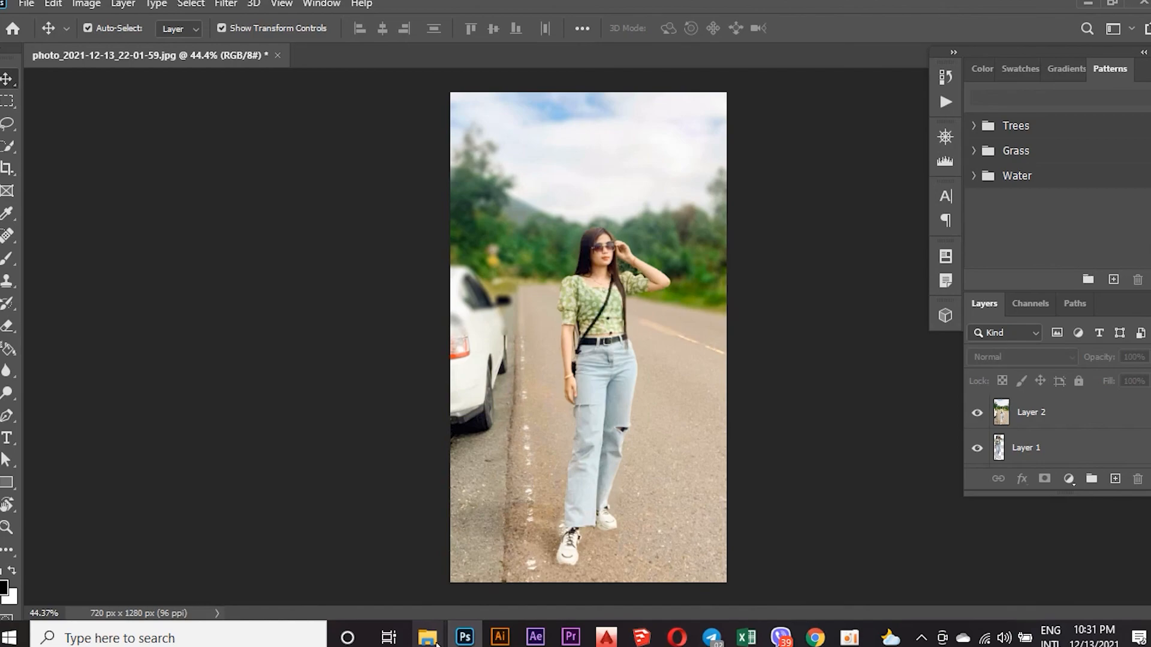
{"action": "mouse_move", "coordinate": [436, 641]}
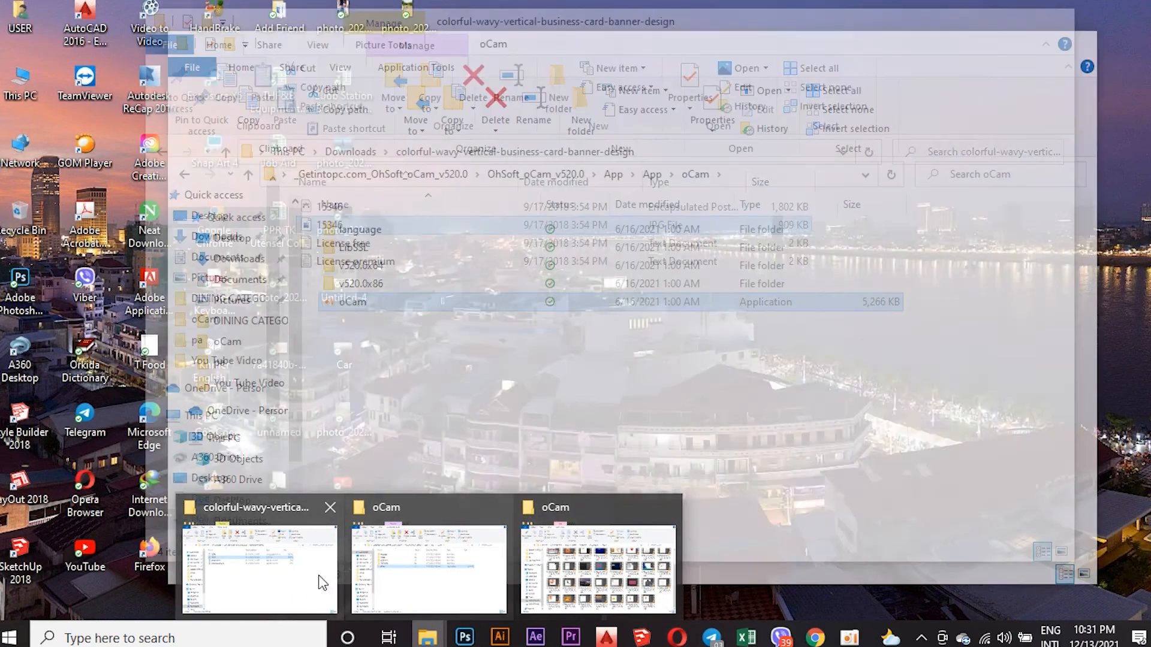
{"action": "left_click", "coordinate": [321, 583]}
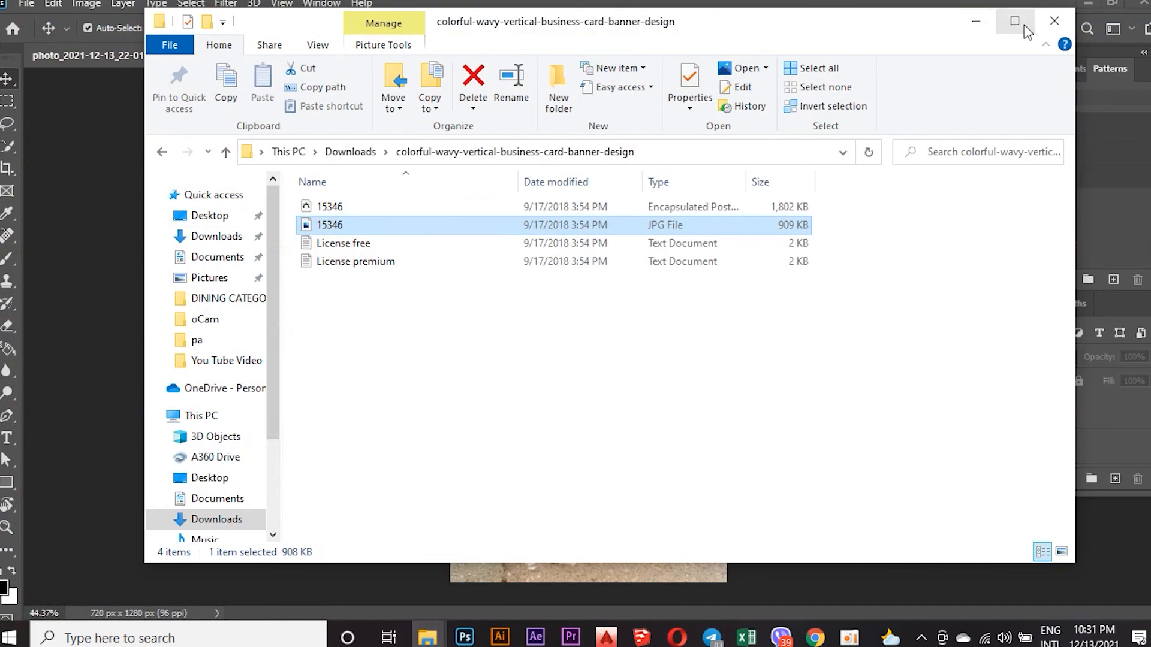
{"action": "left_click", "coordinate": [976, 20]}
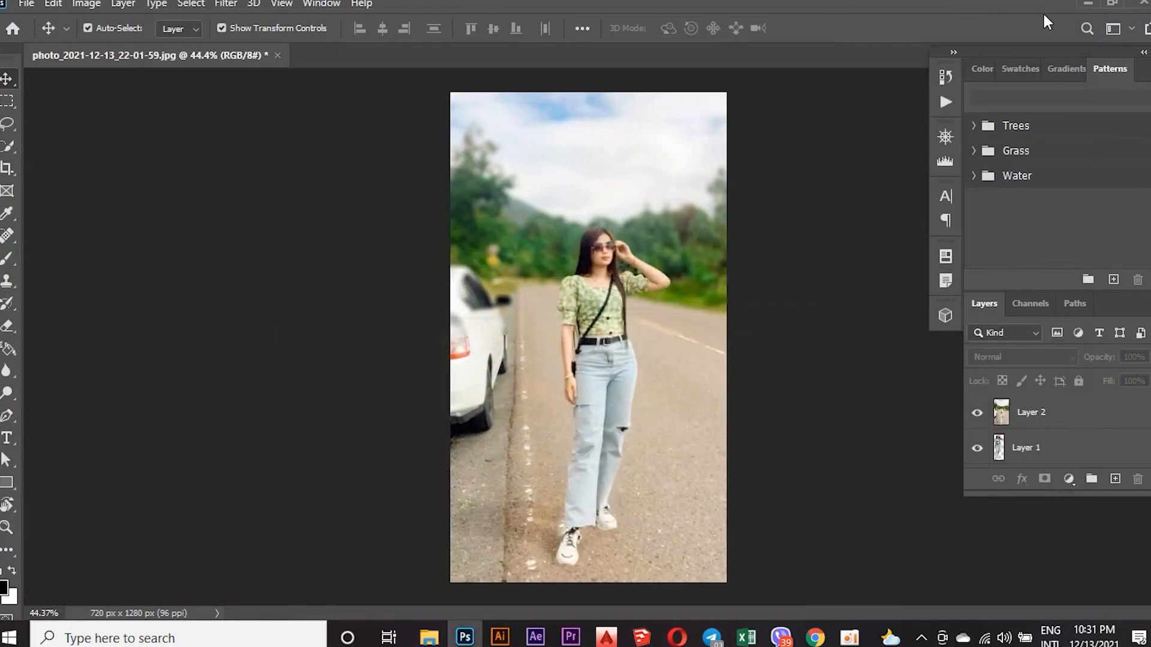
{"action": "left_click", "coordinate": [1089, 4]}
{"action": "left_click", "coordinate": [849, 637]}
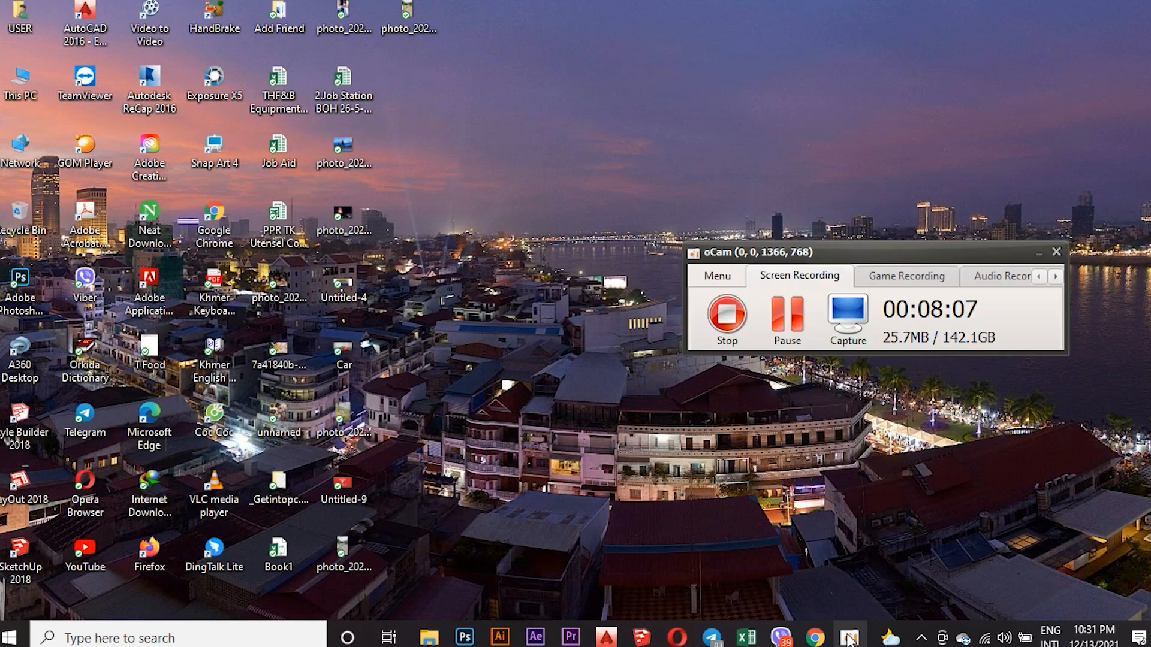